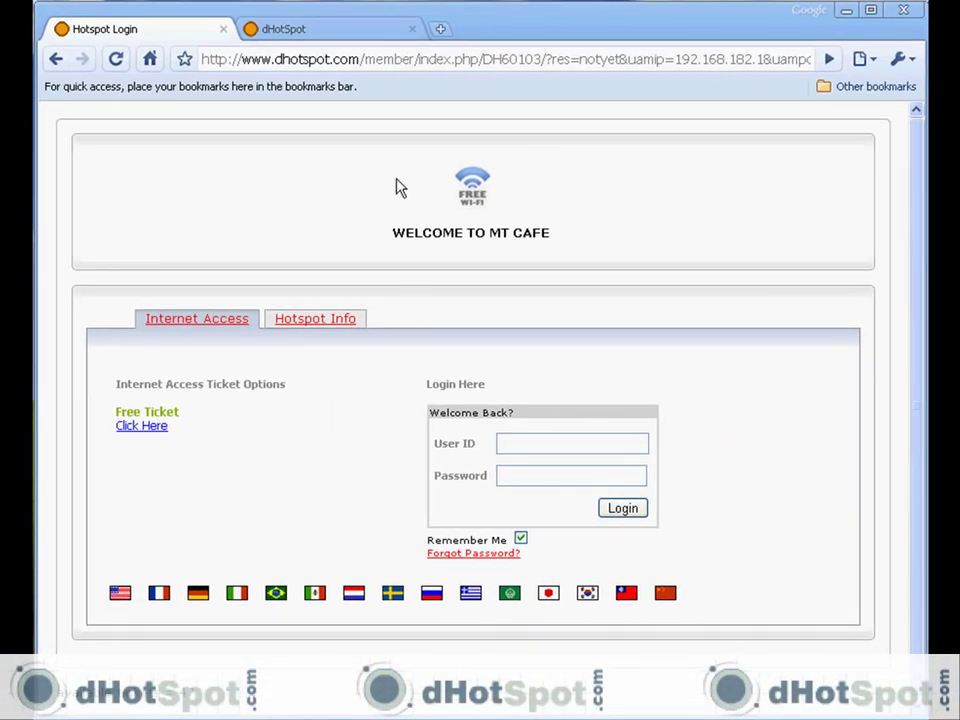
Switch to the dHotSpot admin page and view the Time Control and FREE Tickets settings of the hotspot's tickets
left_click(345, 33)
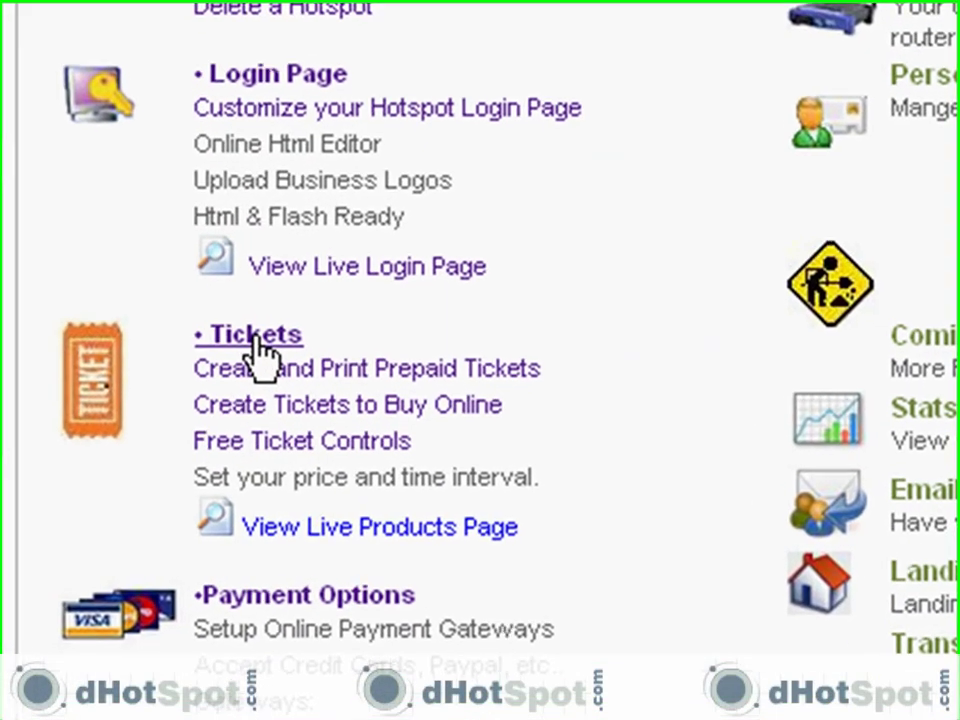
left_click(255, 340)
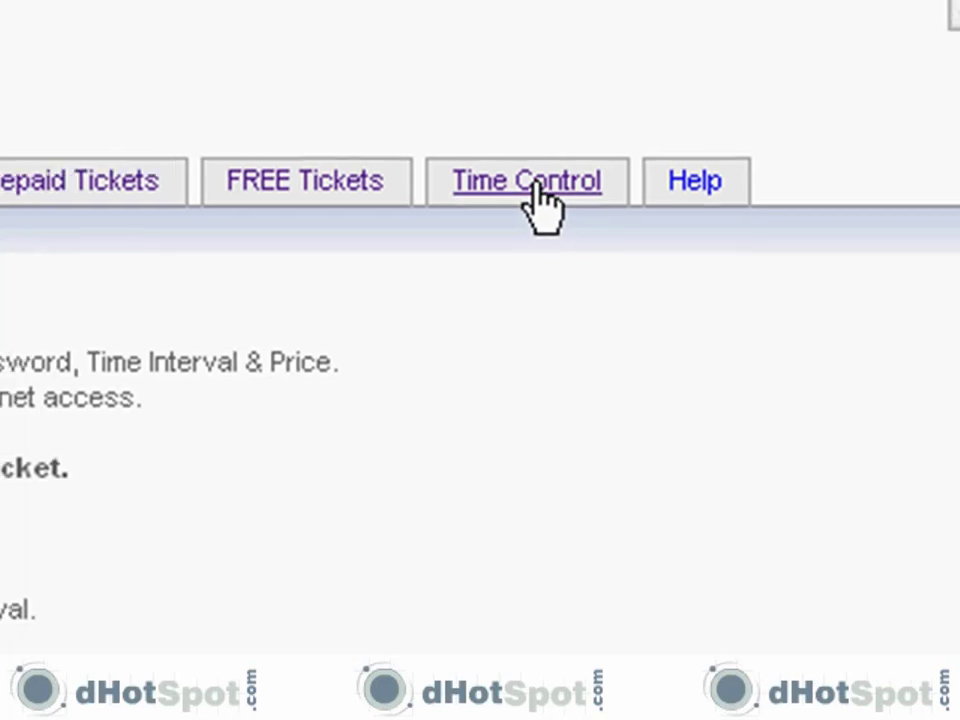
left_click(540, 195)
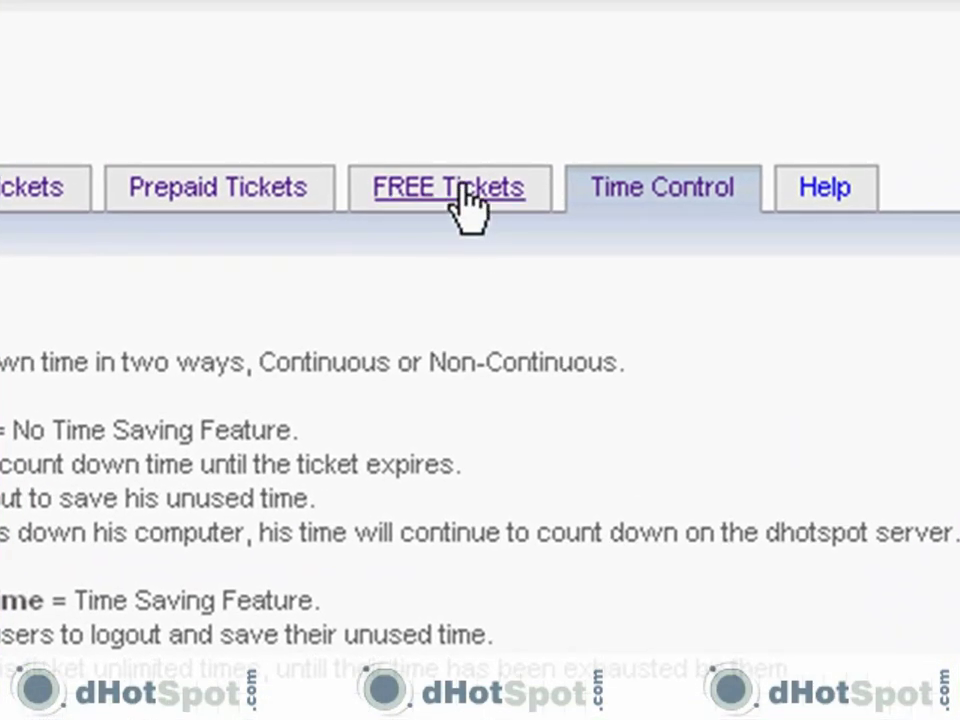
left_click(466, 195)
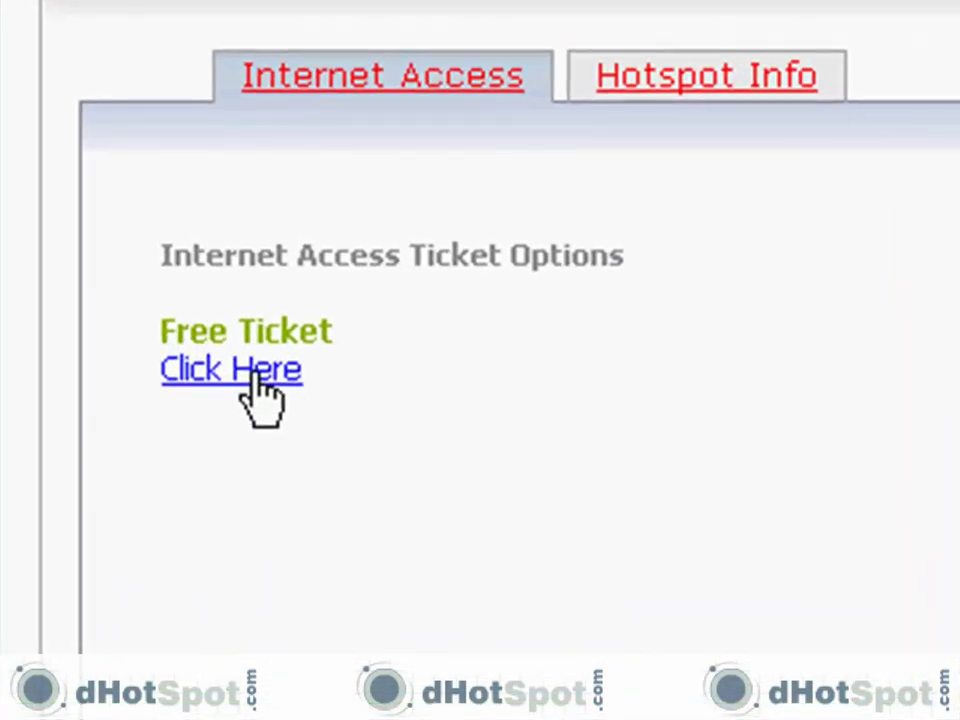
Request a free ticket on the hotspot login page, start the ad preview and advance past the Skype ad
left_click(294, 362)
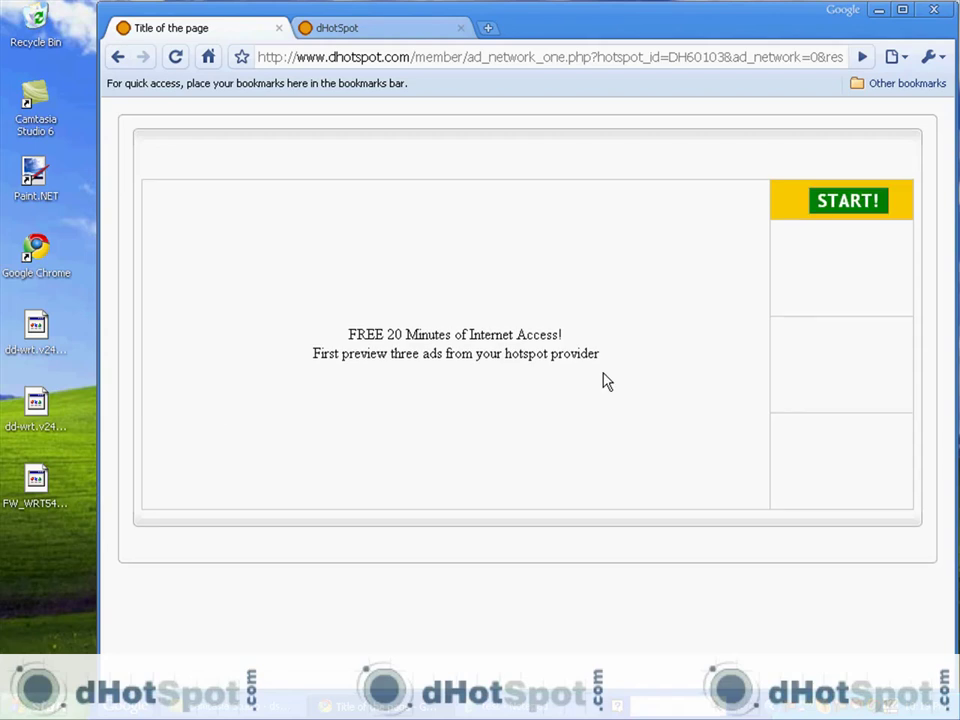
left_click(845, 205)
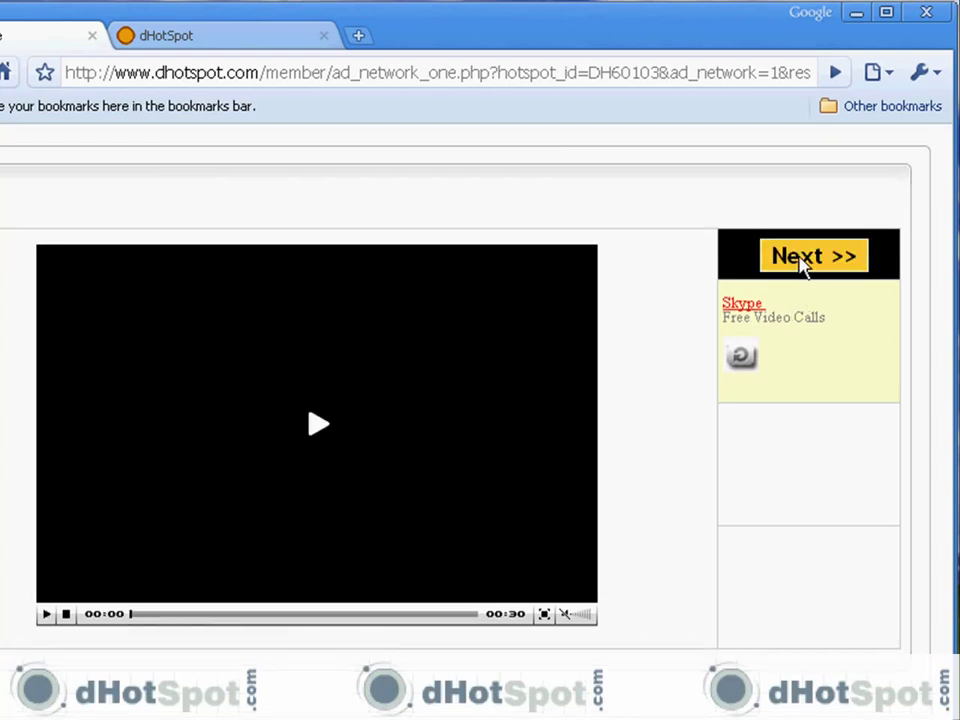
left_click(799, 258)
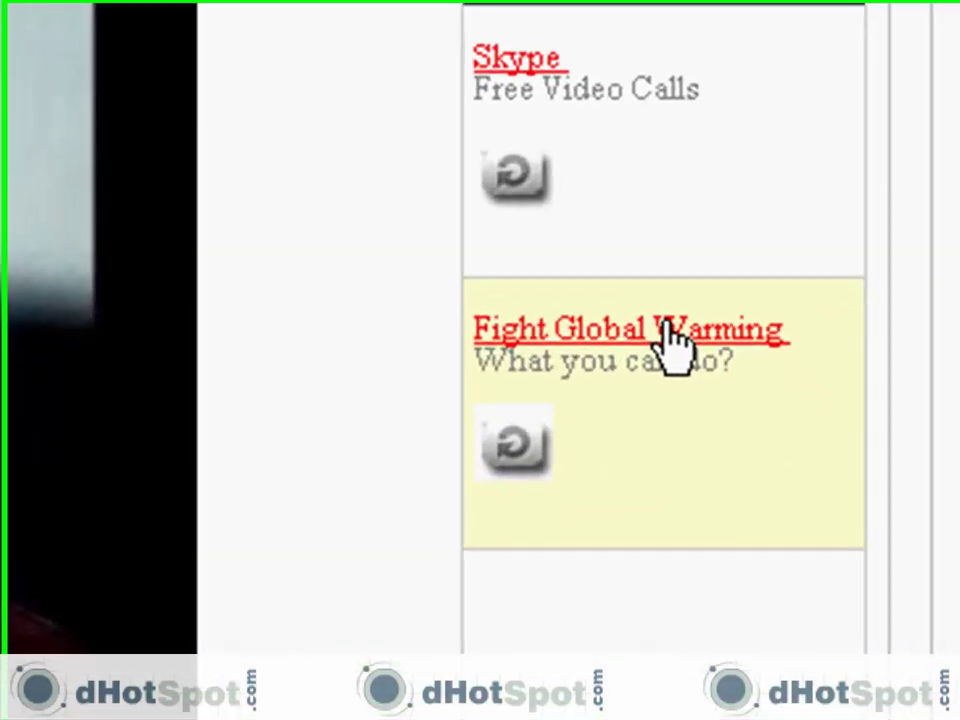
Try to open the Fight Global Warming ad link, and dismiss the alert
left_click(675, 340)
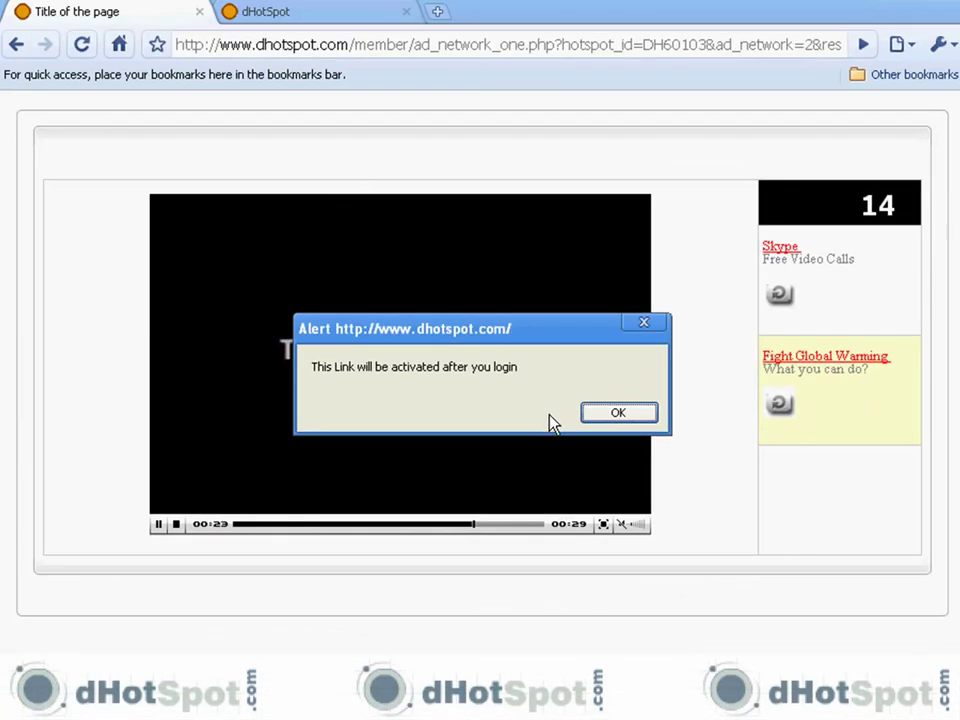
left_click_drag(553, 343, 587, 339)
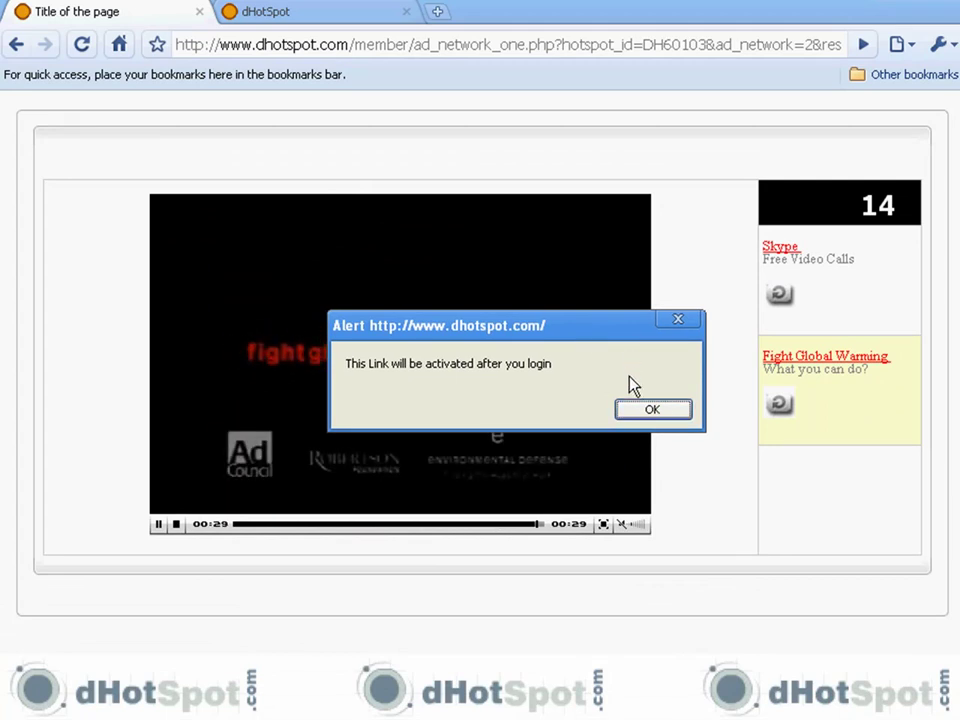
left_click(648, 410)
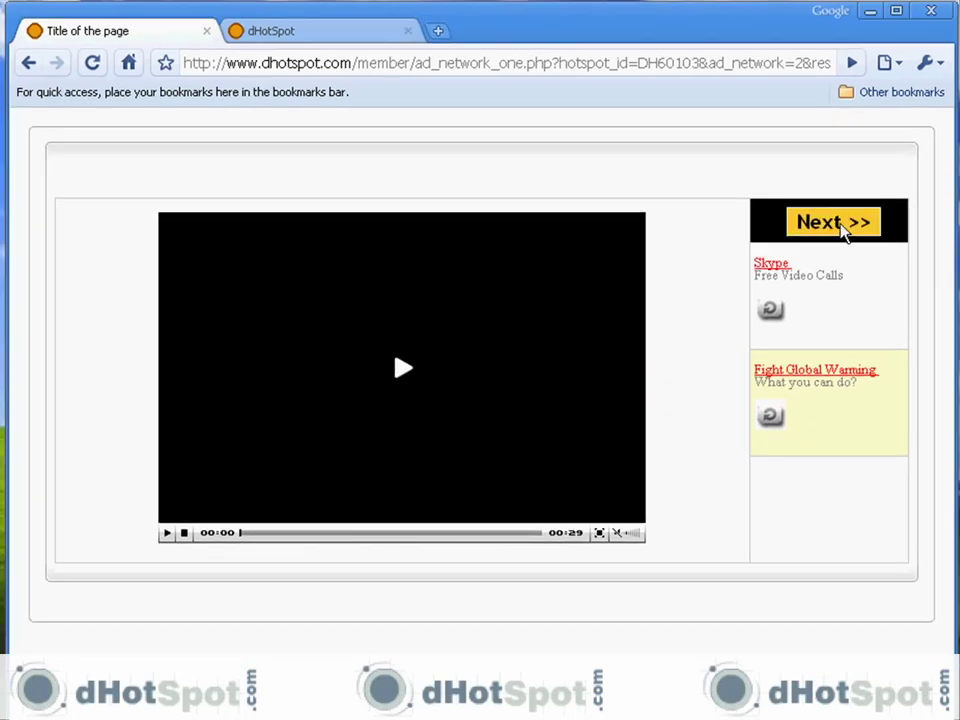
Advance past the second ad and claim the free internet access once the last ad has run
left_click(843, 228)
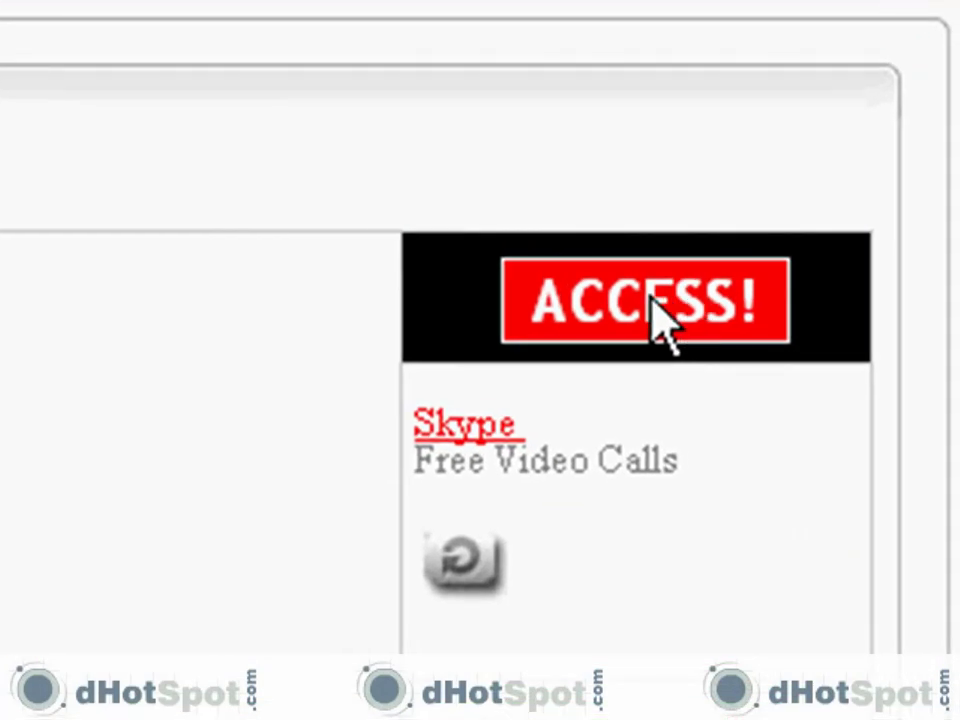
left_click(660, 318)
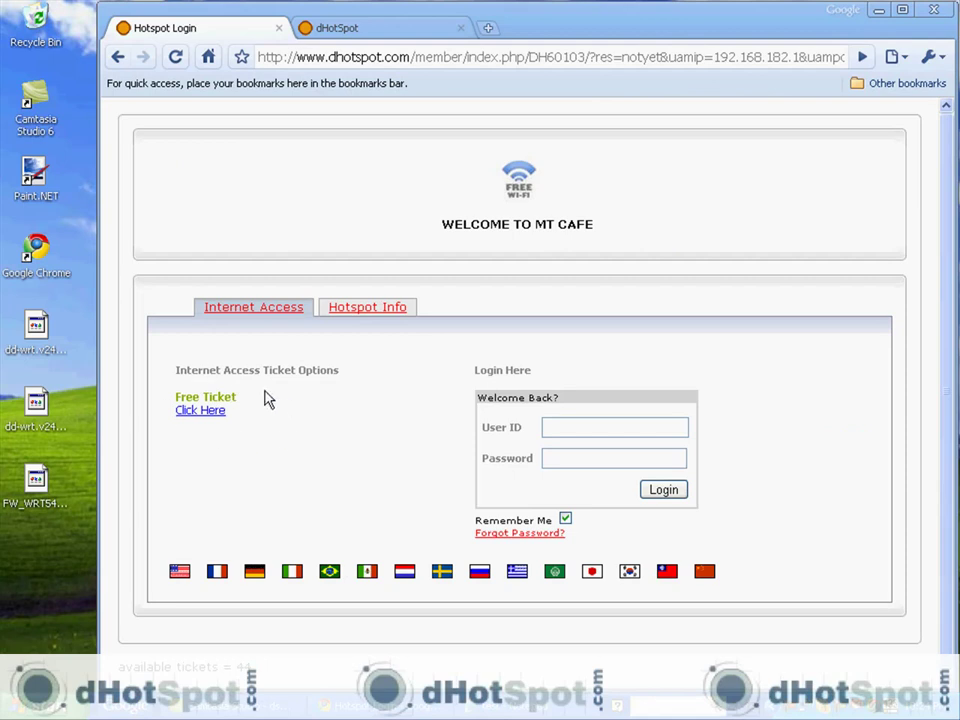
Add a new online ticket product of 8 Hours costing $7 USD in the dHotSpot admin page
left_click(372, 30)
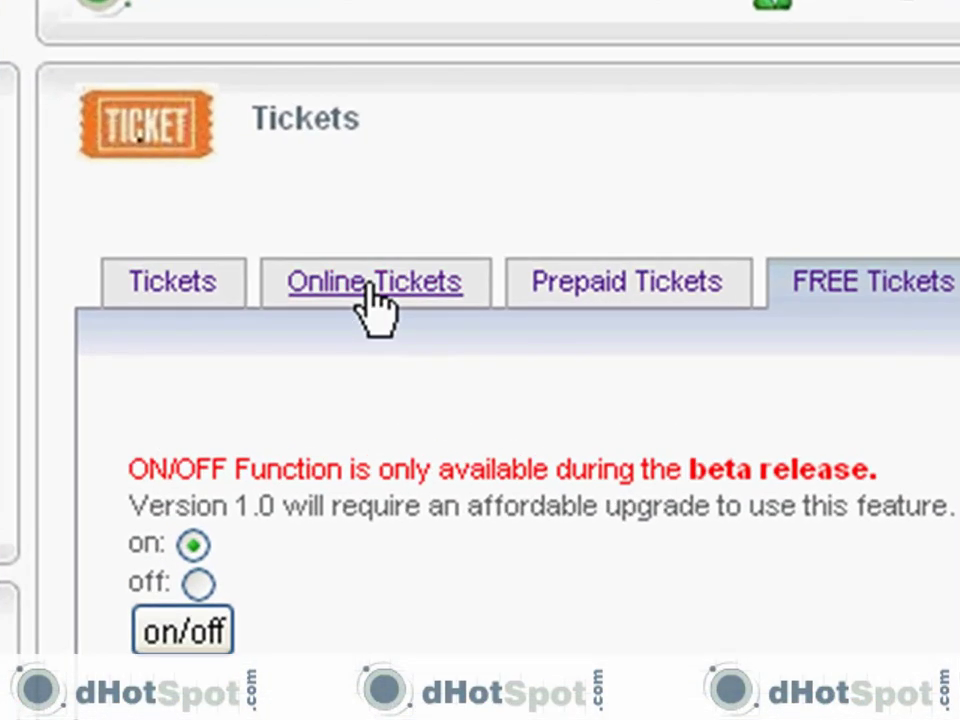
left_click(372, 284)
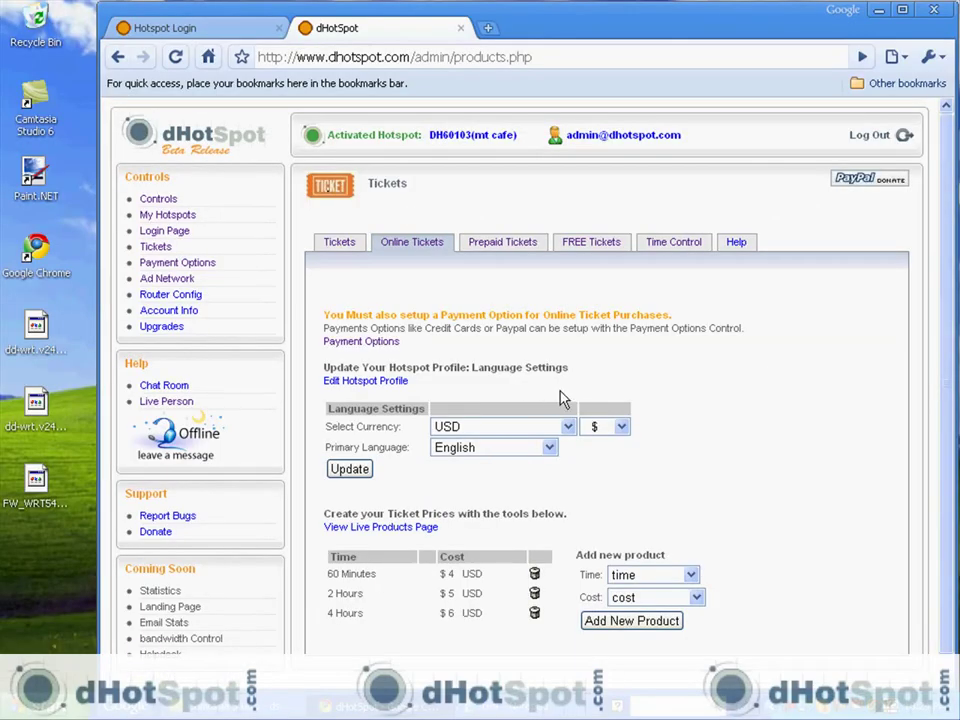
left_click_drag(945, 326, 938, 394)
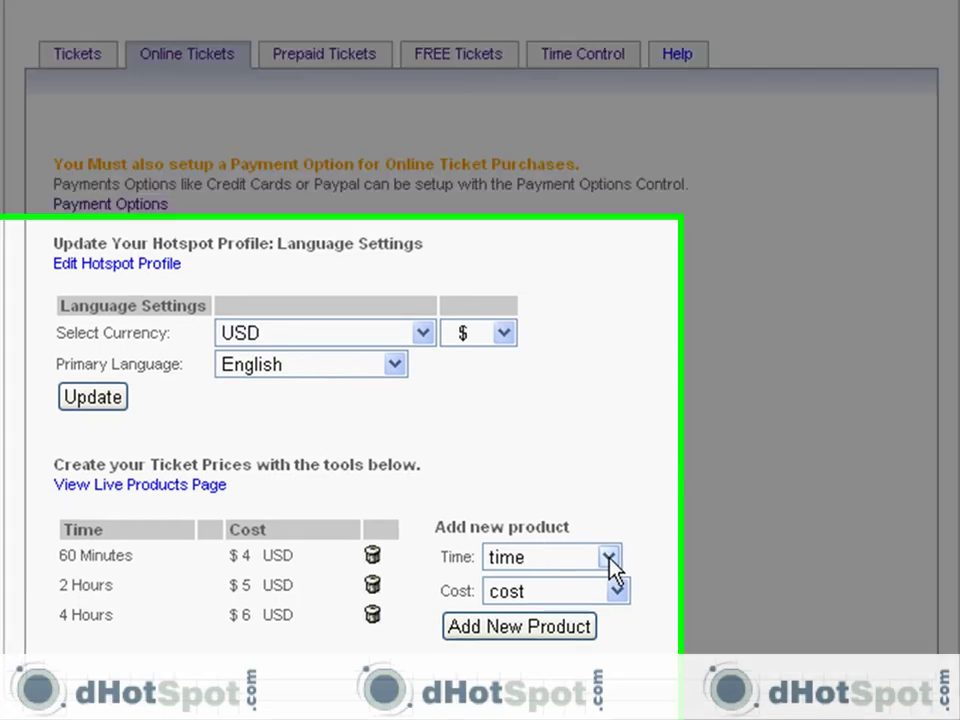
left_click(608, 559)
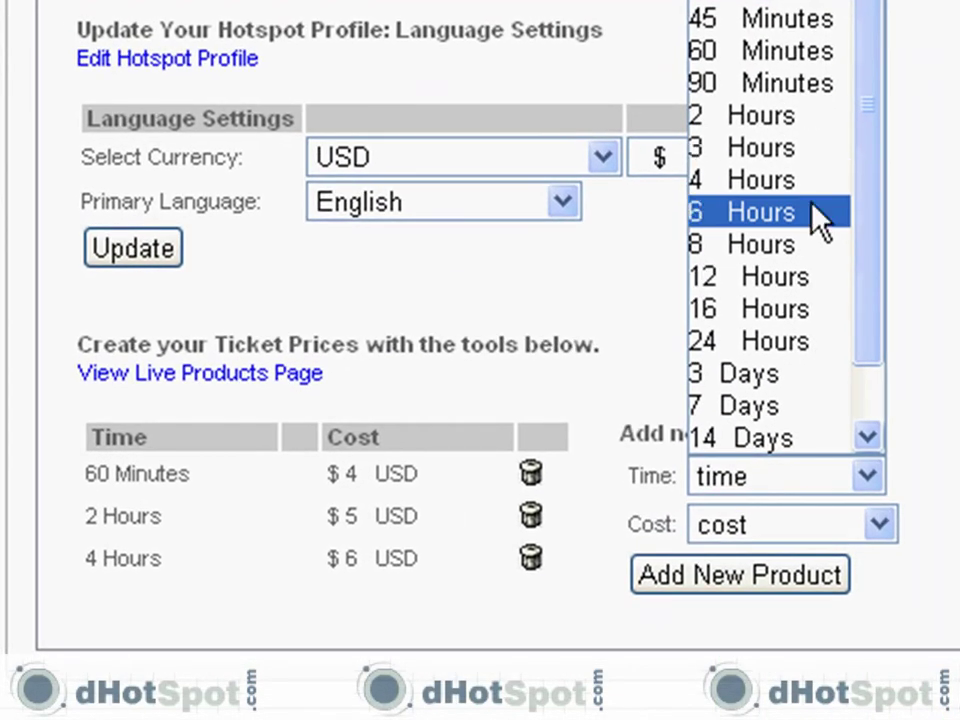
left_click(812, 245)
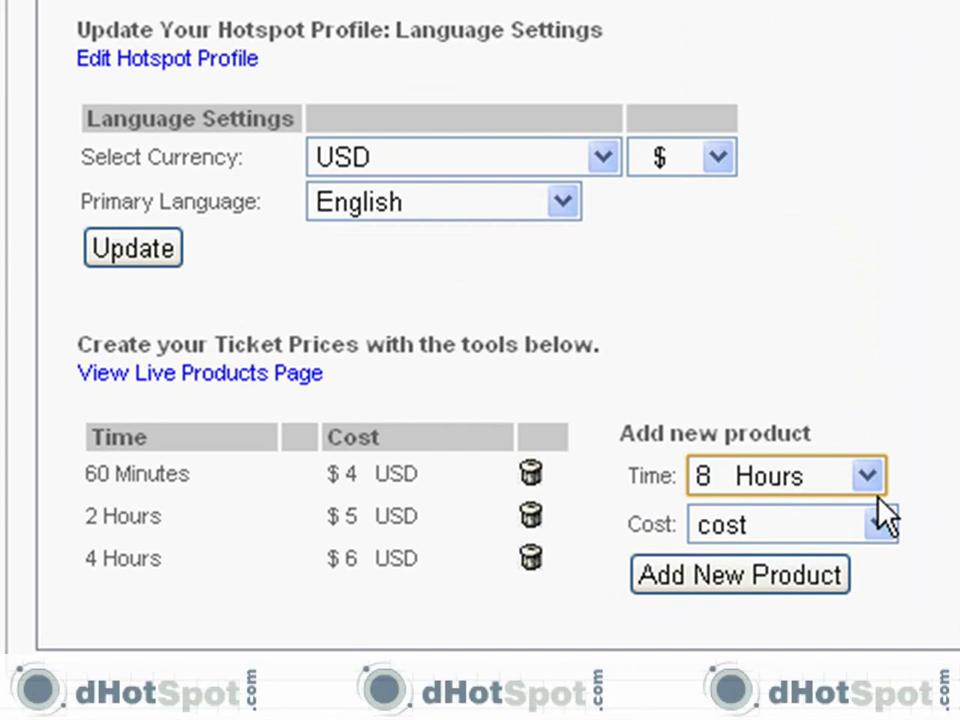
left_click(884, 528)
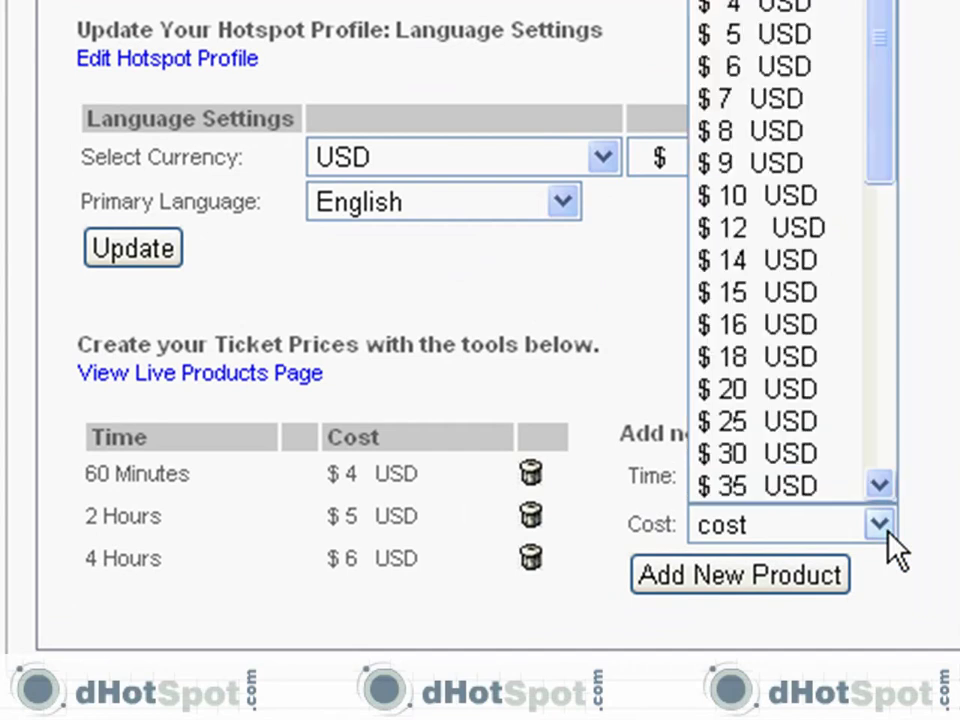
left_click(778, 103)
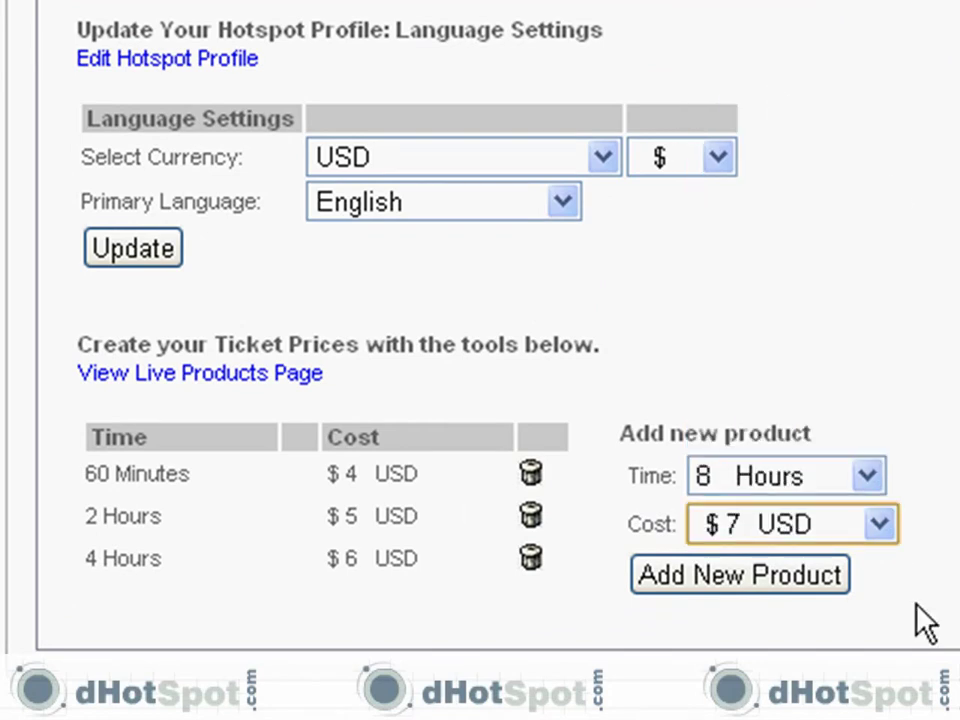
left_click(797, 580)
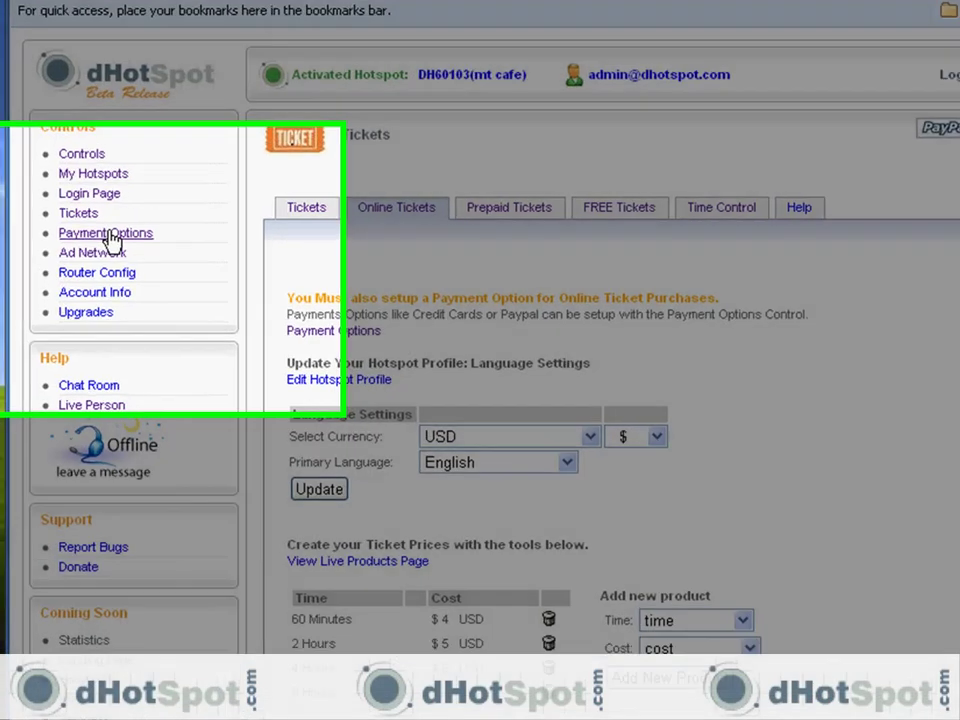
Turn the hotspot's payment options on and apply the setting
left_click(110, 234)
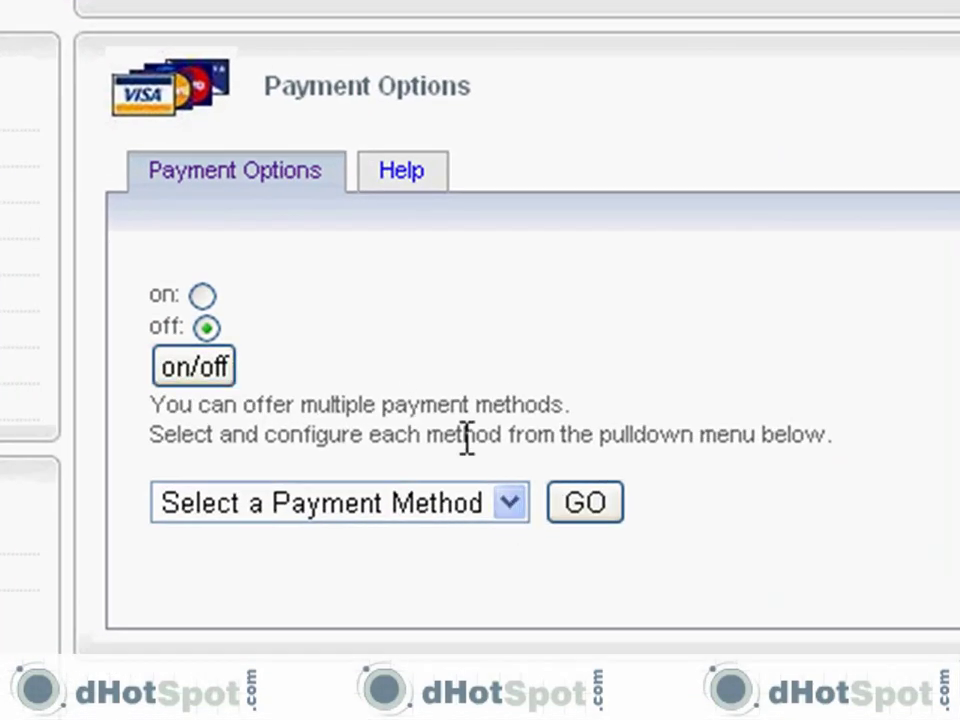
left_click(511, 503)
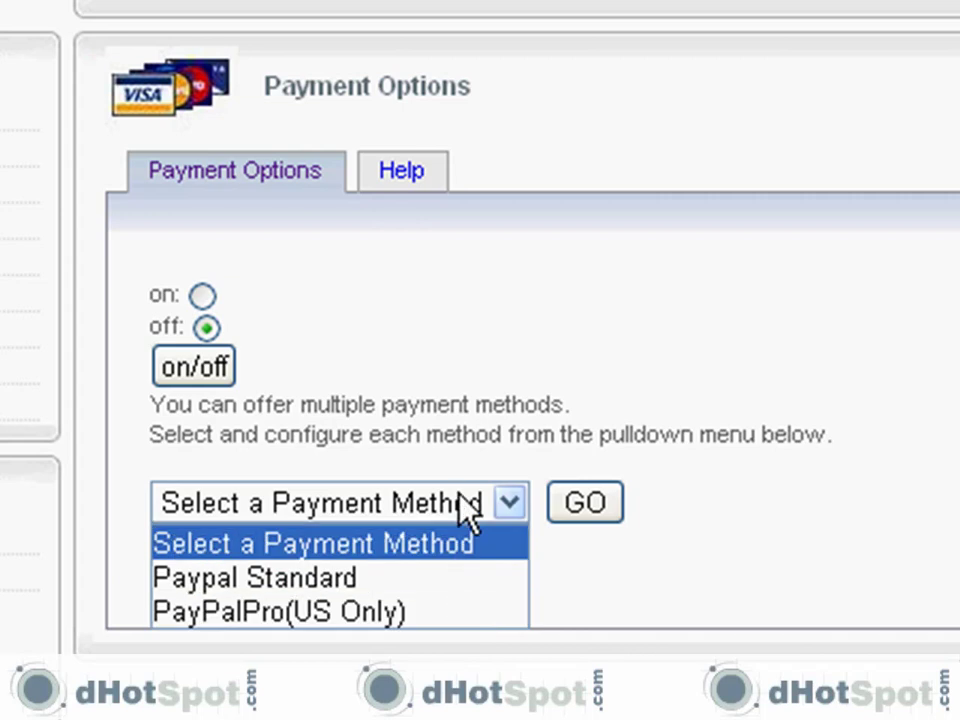
left_click(471, 429)
left_click(201, 298)
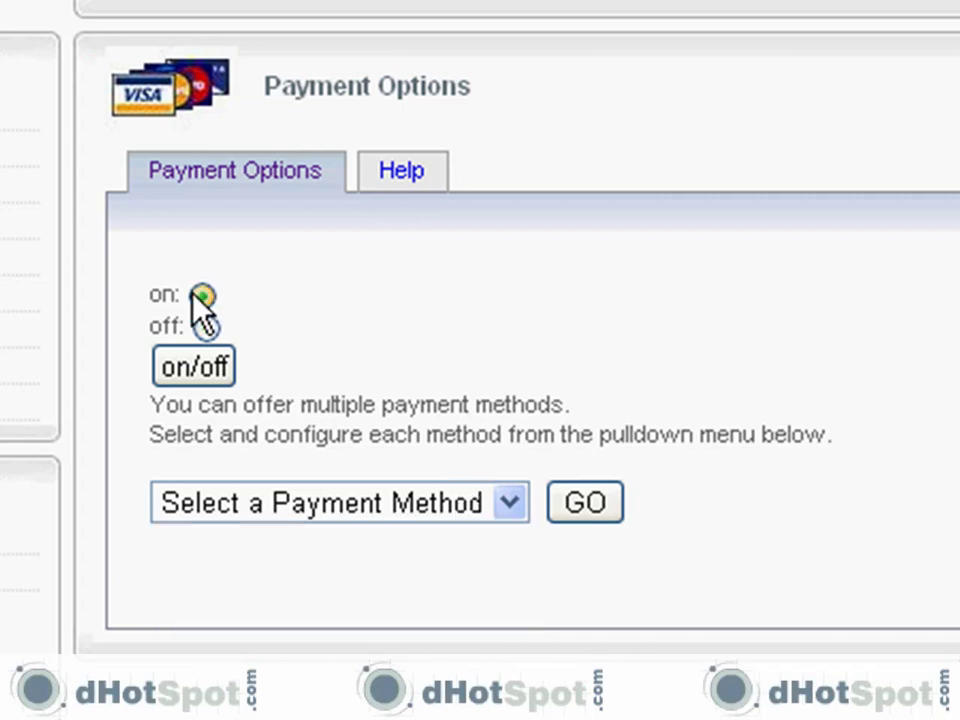
left_click(196, 367)
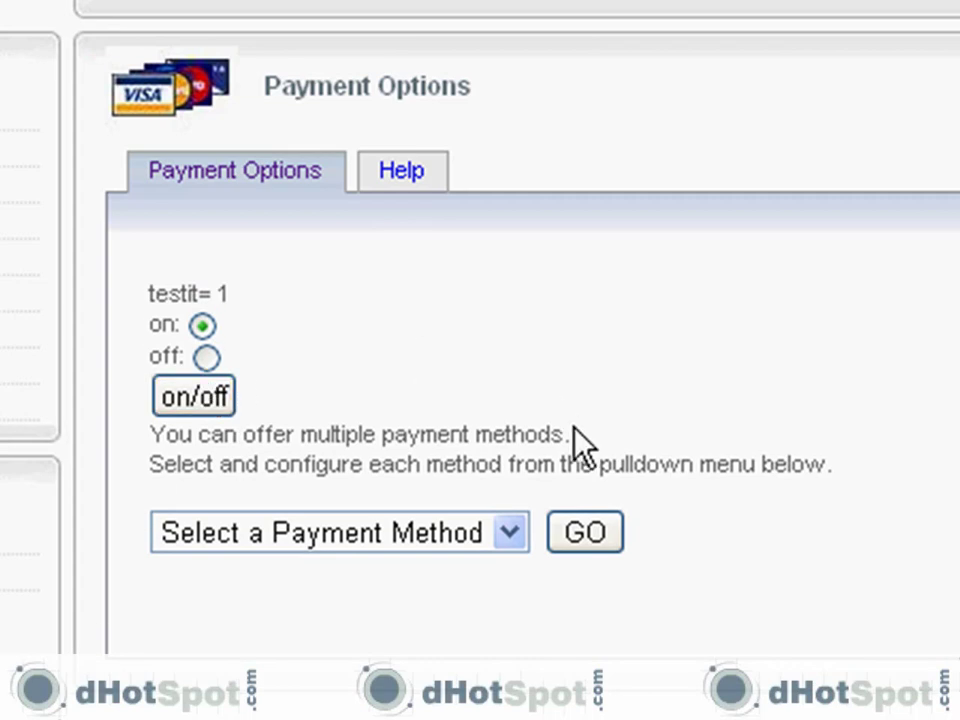
Open the Paypal Standard payment method's configuration, review it and return to the payment methods overview
left_click(511, 529)
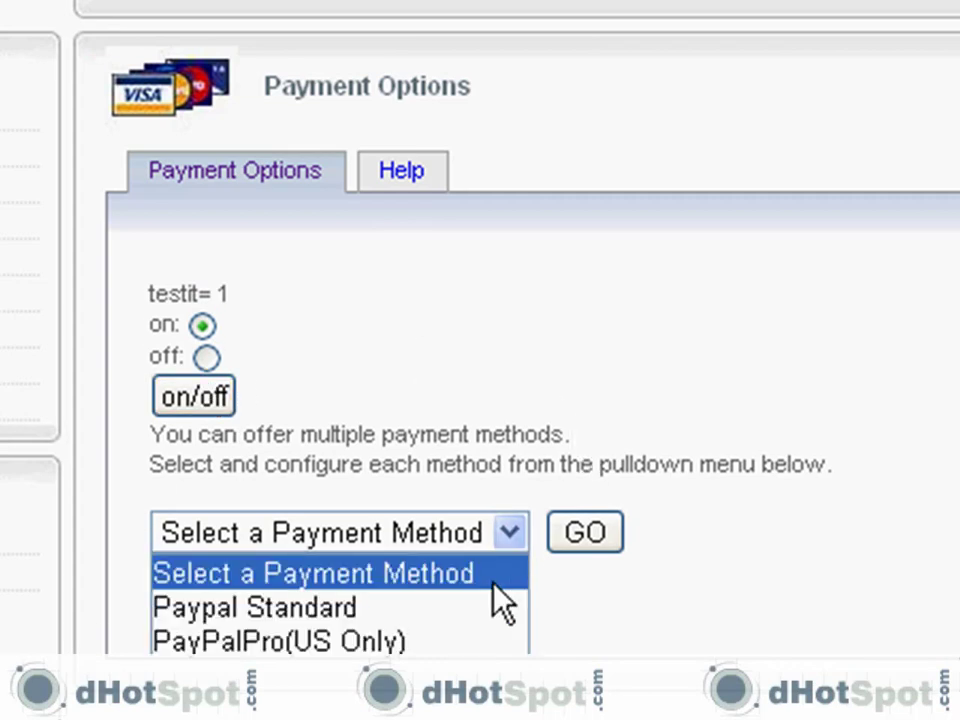
left_click(488, 612)
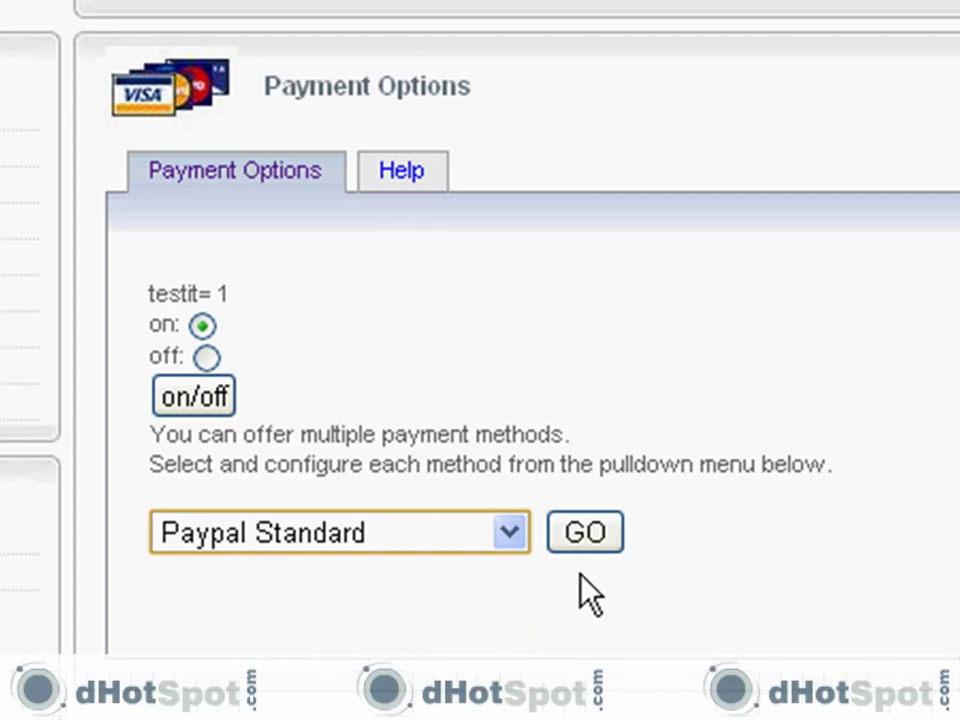
left_click(587, 526)
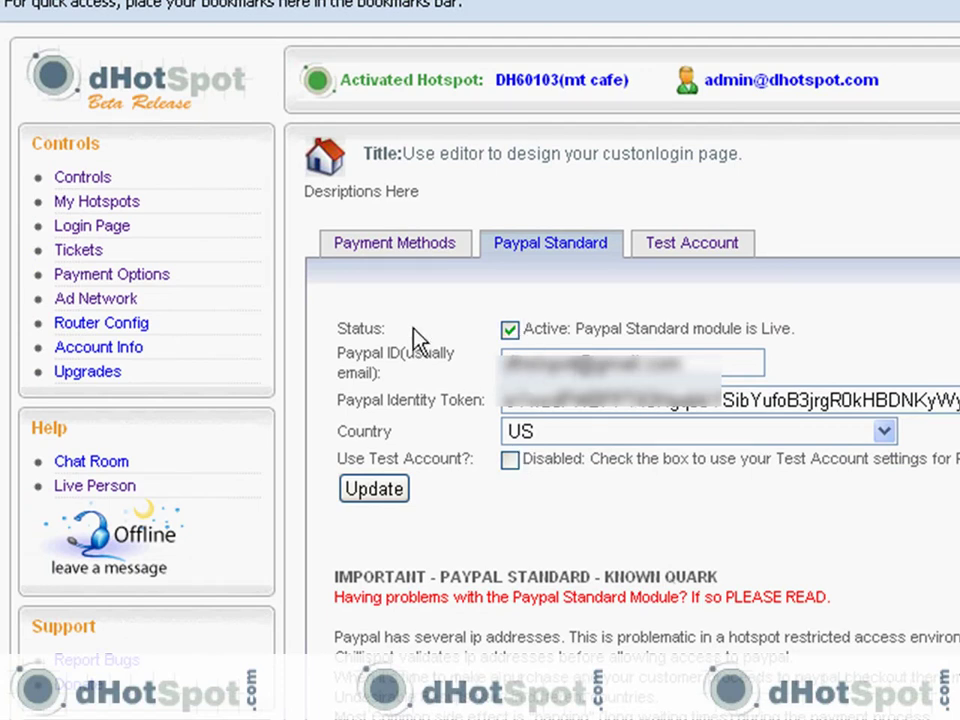
left_click(398, 245)
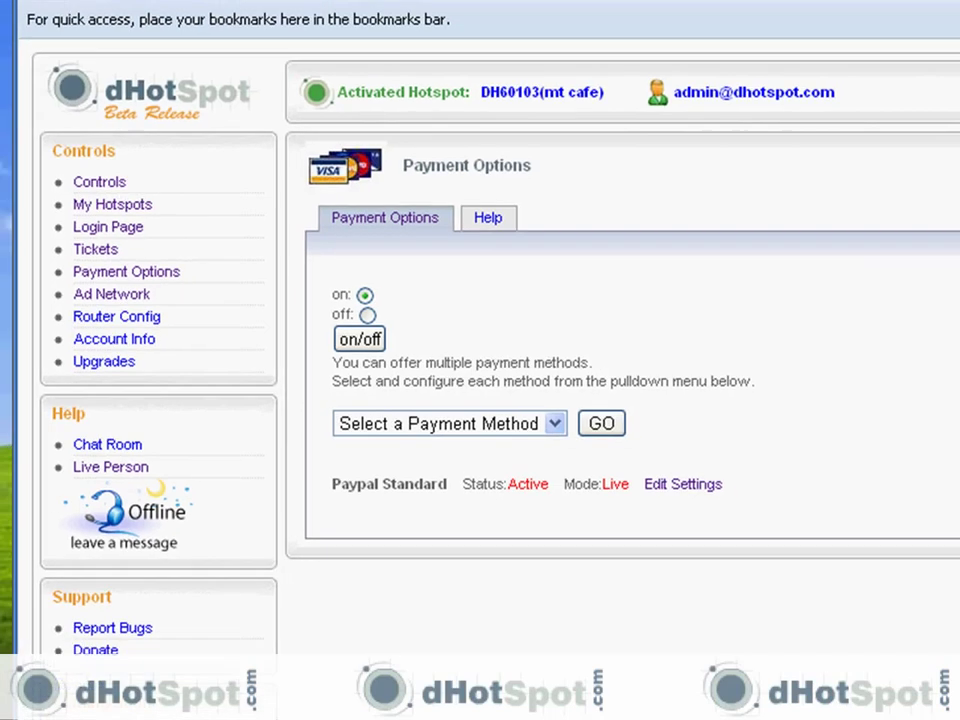
Reload the hotspot login page and open the ticket prices for purchasing a ticket online
left_click(231, 30)
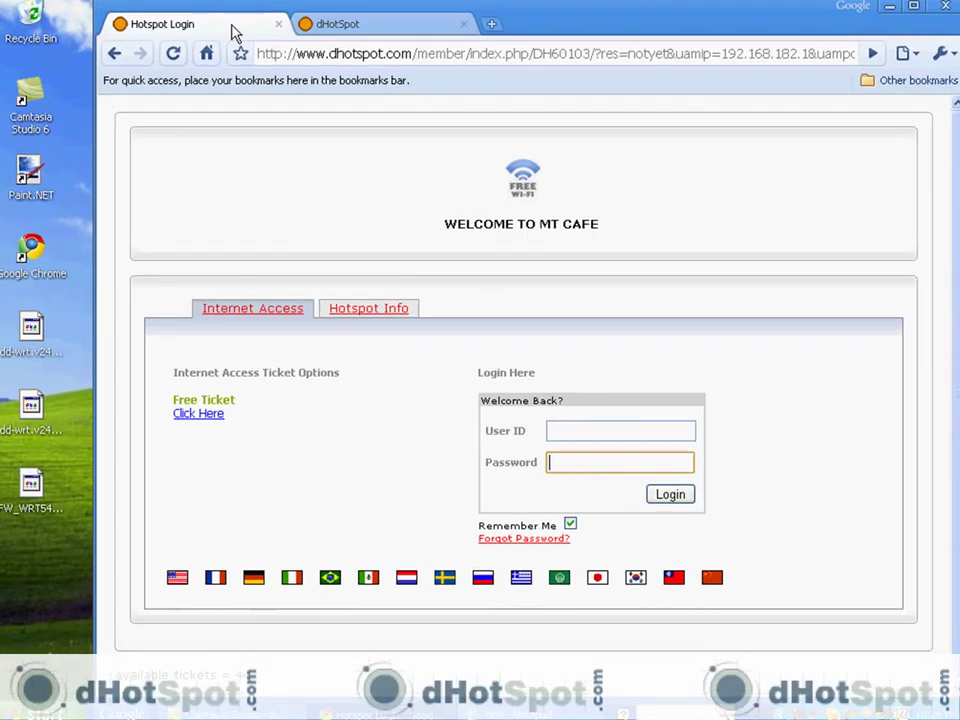
left_click(175, 58)
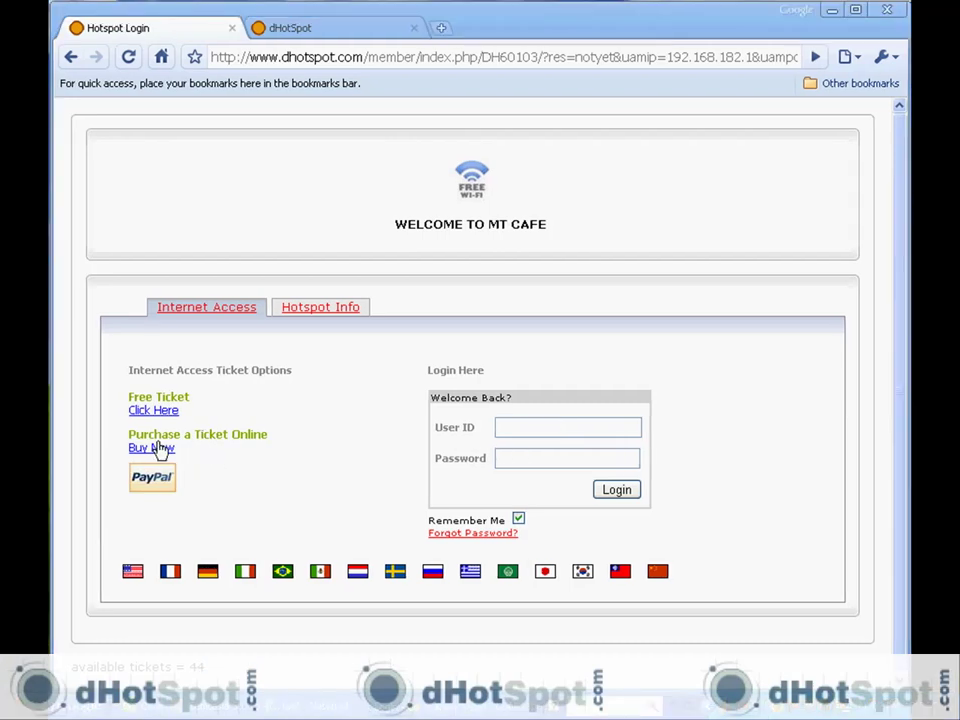
left_click(152, 450)
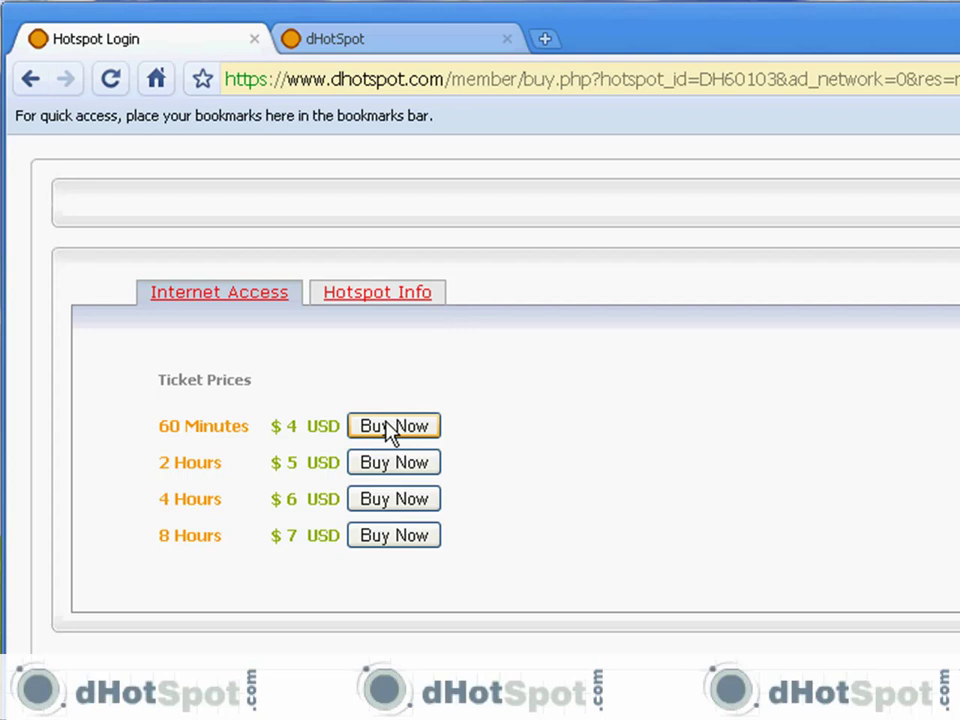
Choose the 60 Minutes ticket with PayPal, proceed to the order details and return to the Internet Access page without buying
left_click(400, 437)
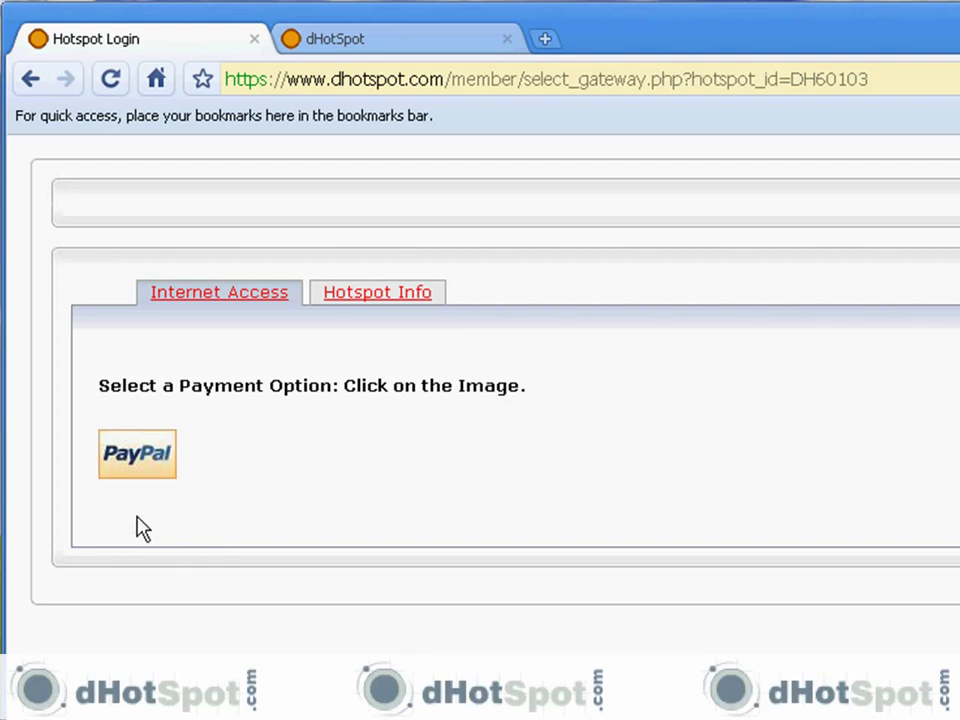
left_click(140, 460)
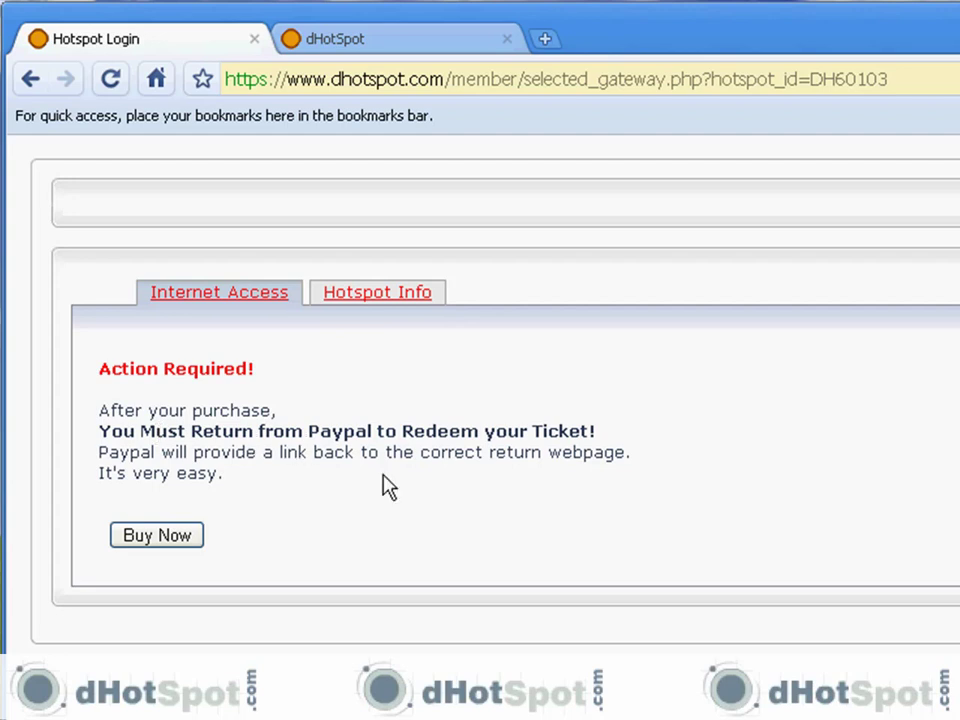
left_click(178, 545)
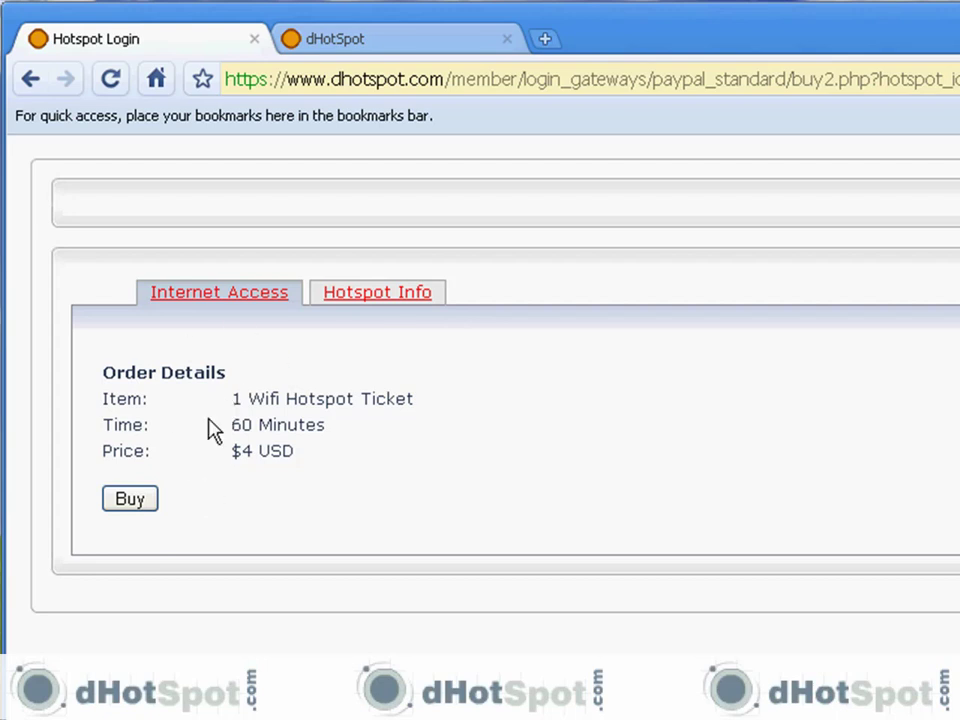
left_click(210, 300)
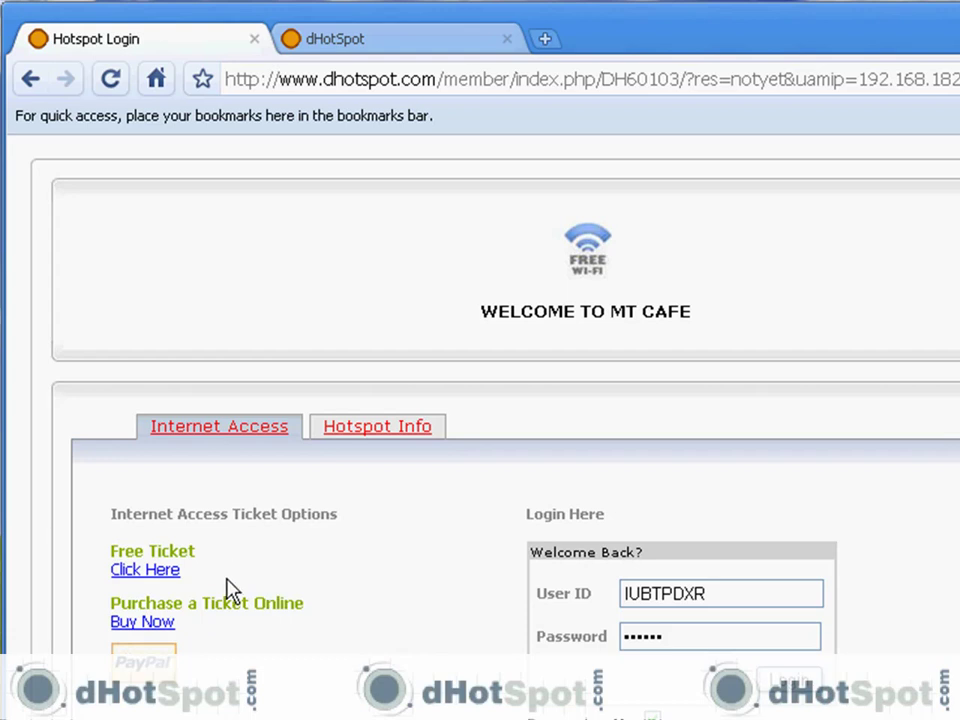
Turn prepaid tickets on in the dHotSpot admin, apply the setting and reload the hotspot login page
left_click(389, 42)
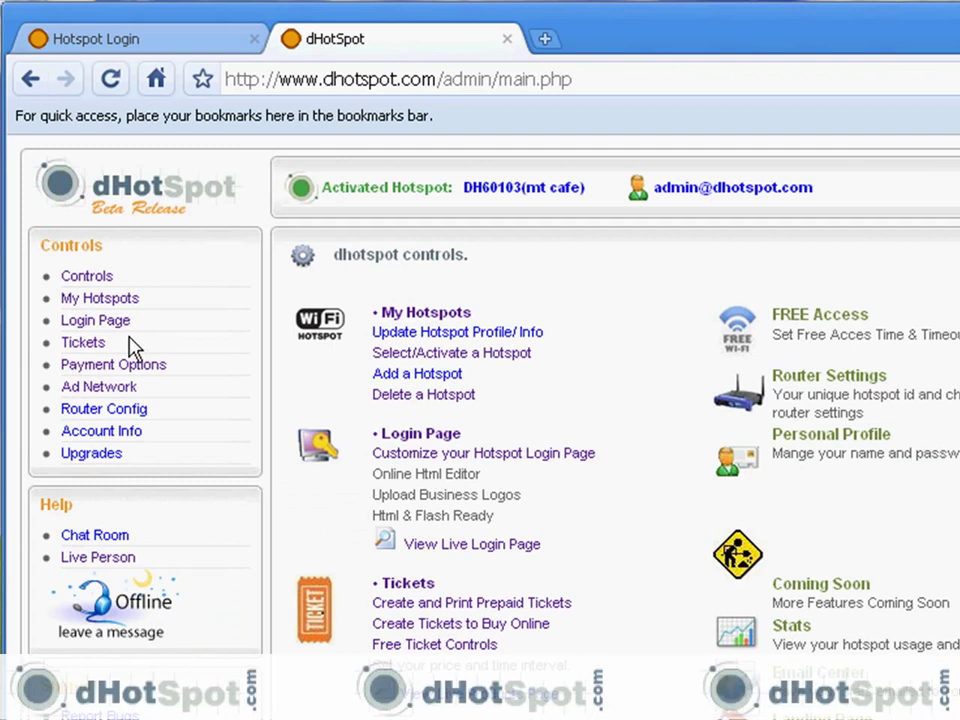
left_click(86, 345)
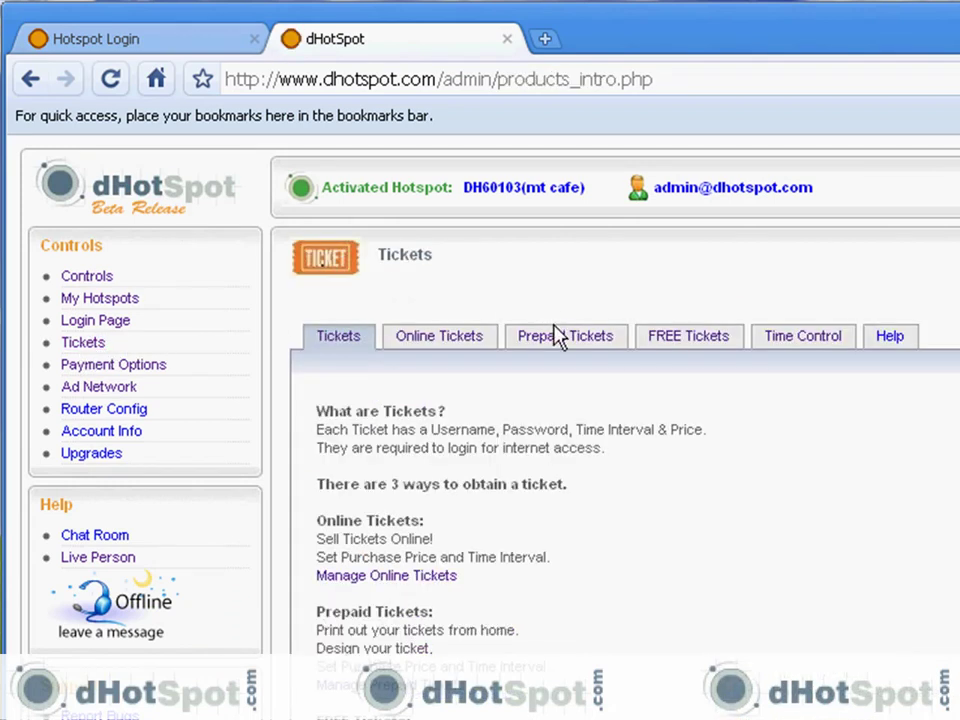
left_click(556, 340)
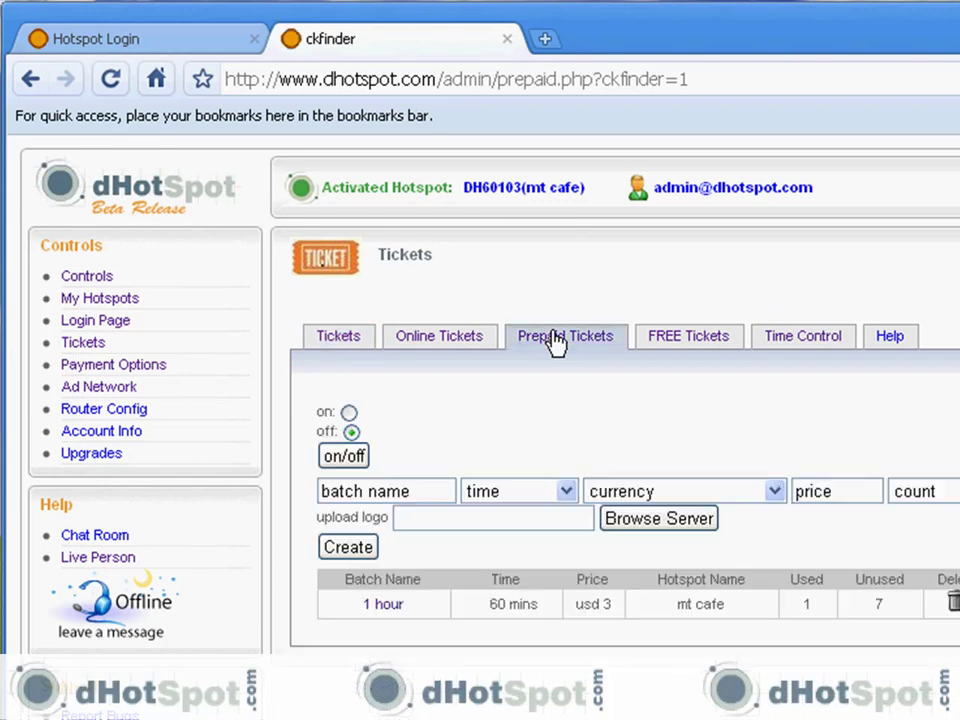
left_click(348, 412)
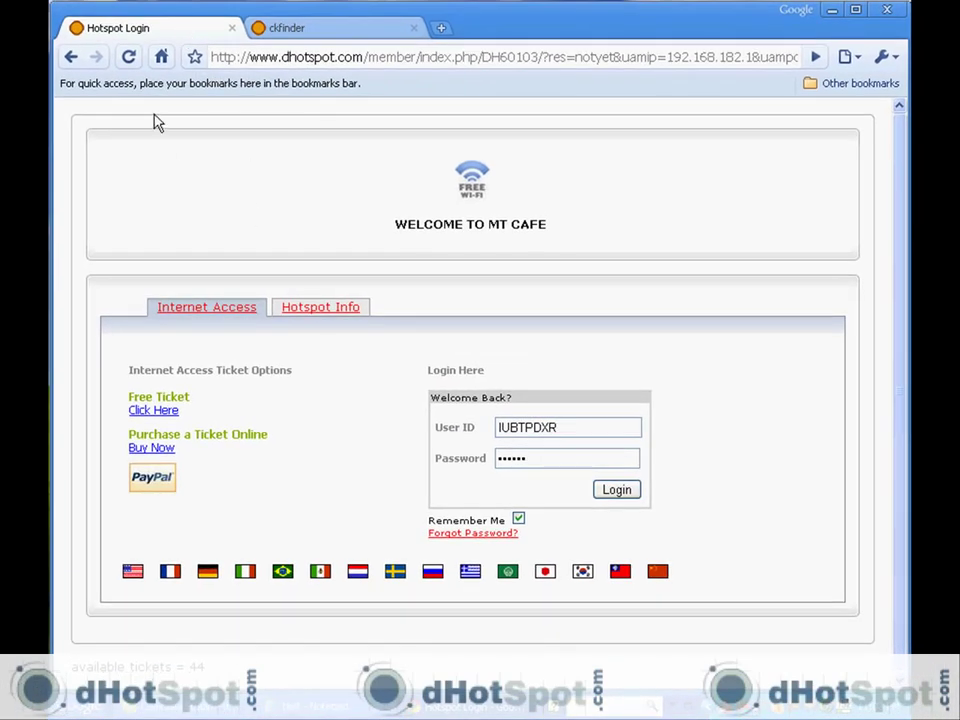
left_click(129, 58)
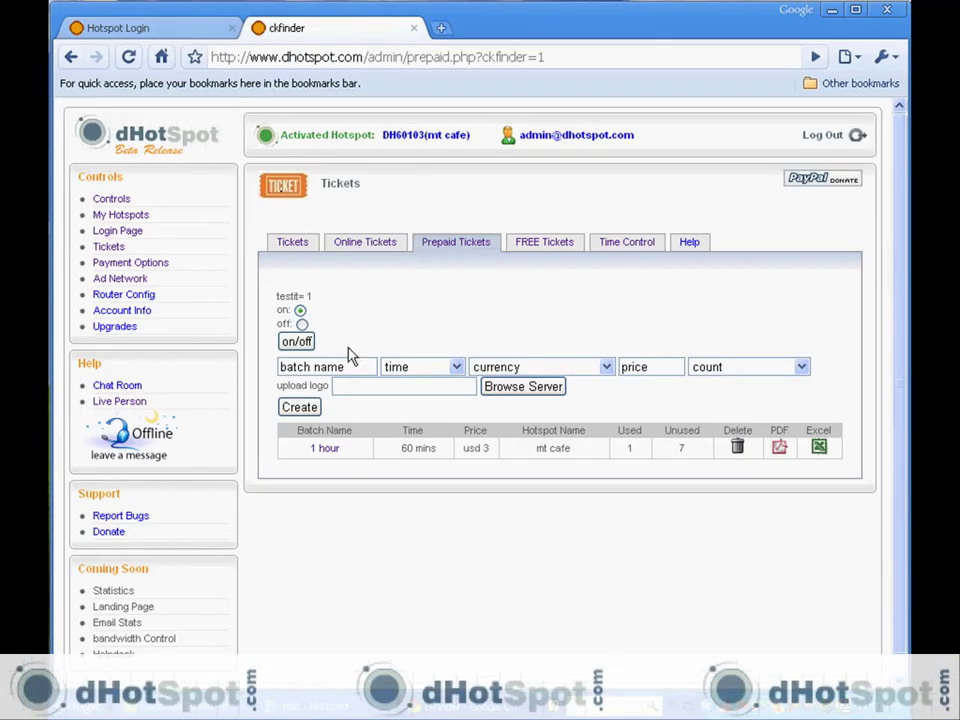
Fill in a new prepaid ticket batch named 2 hours with a time of 2 hours, currency USD, price 2.00 and count 8
left_click(337, 362)
type("2 hours")
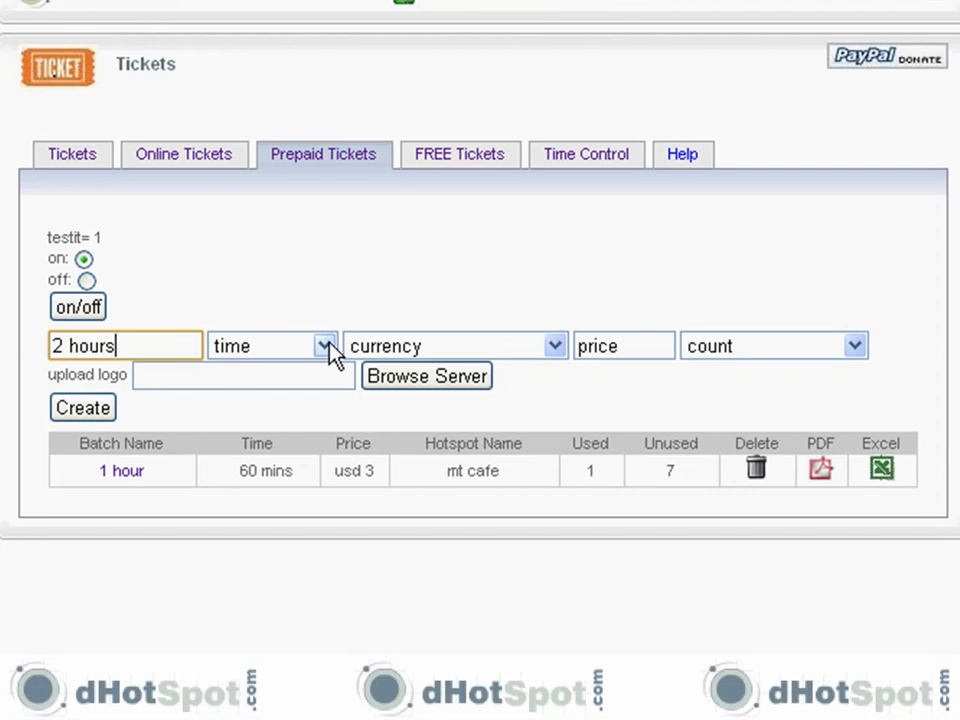
left_click(326, 347)
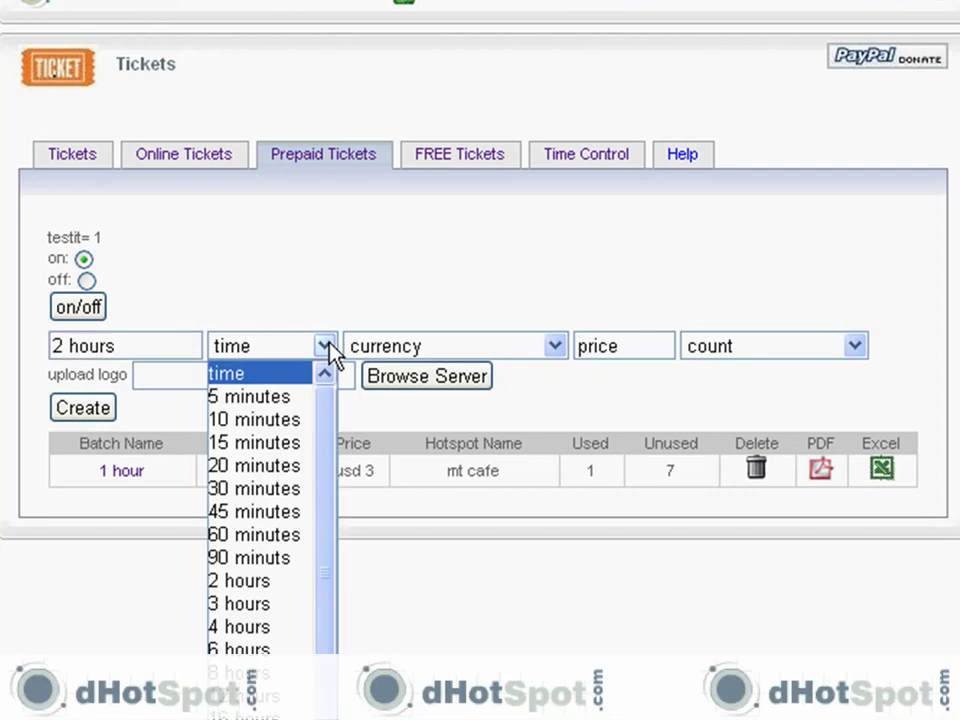
left_click(284, 585)
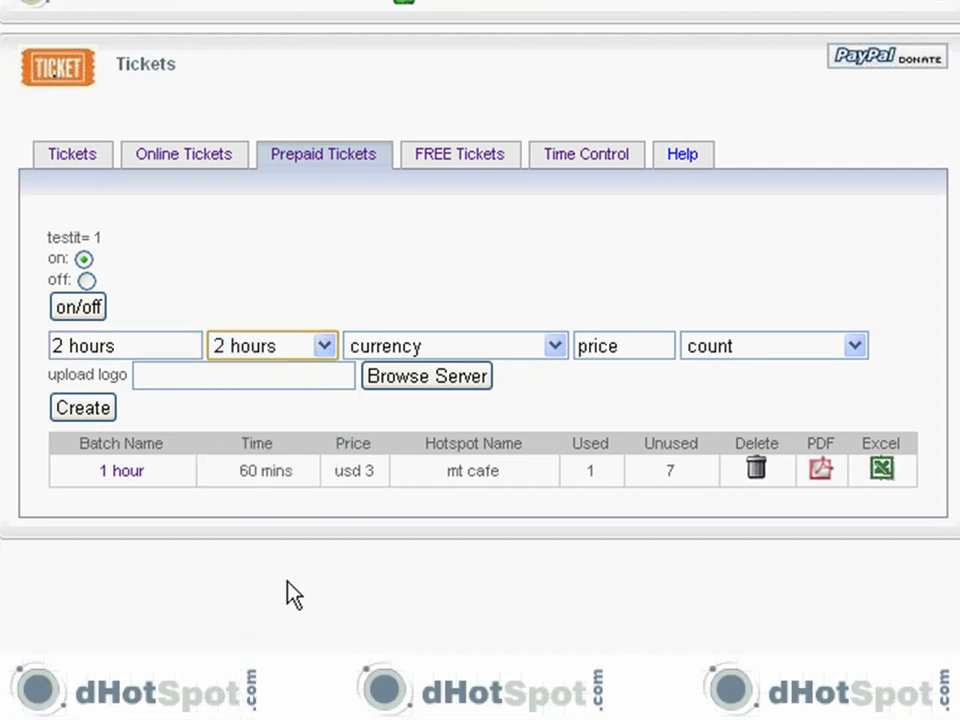
left_click(557, 345)
left_click(545, 393)
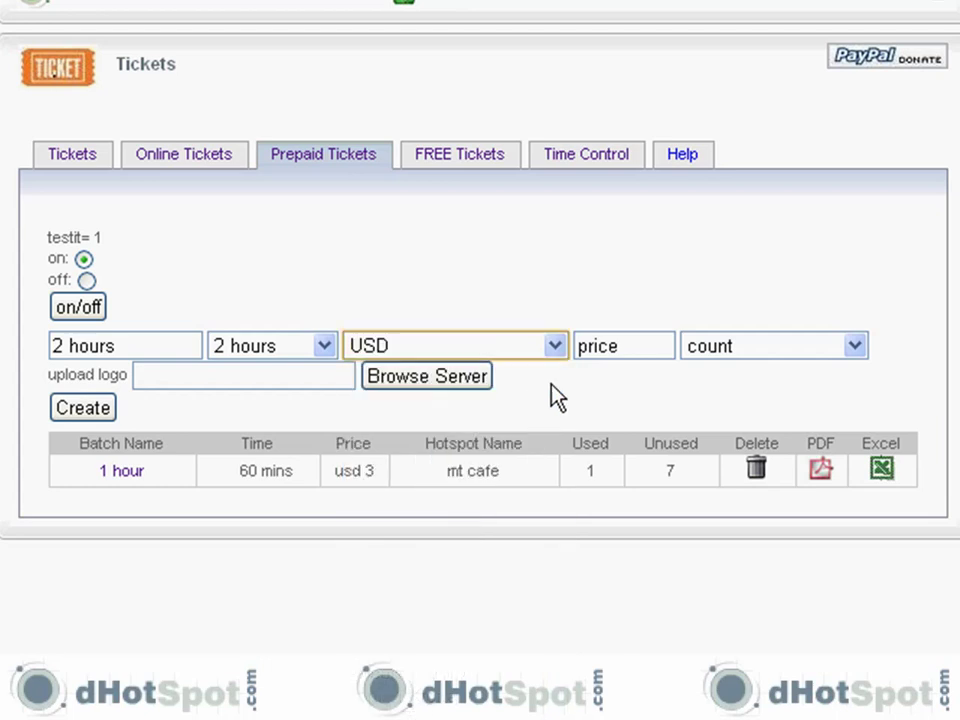
left_click(606, 345)
type("2")
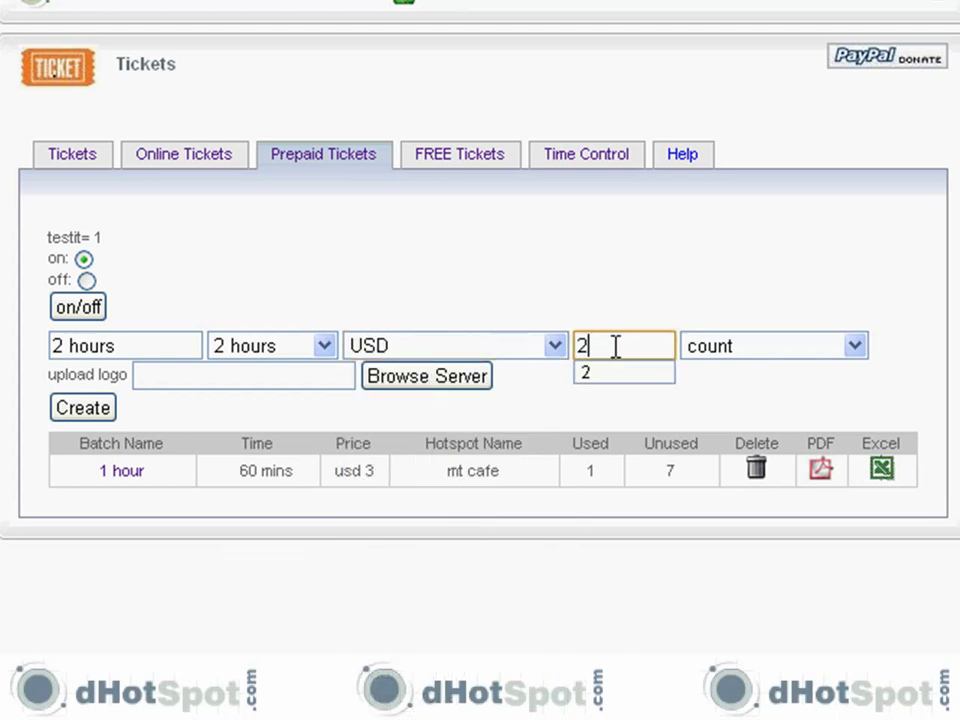
type(".00")
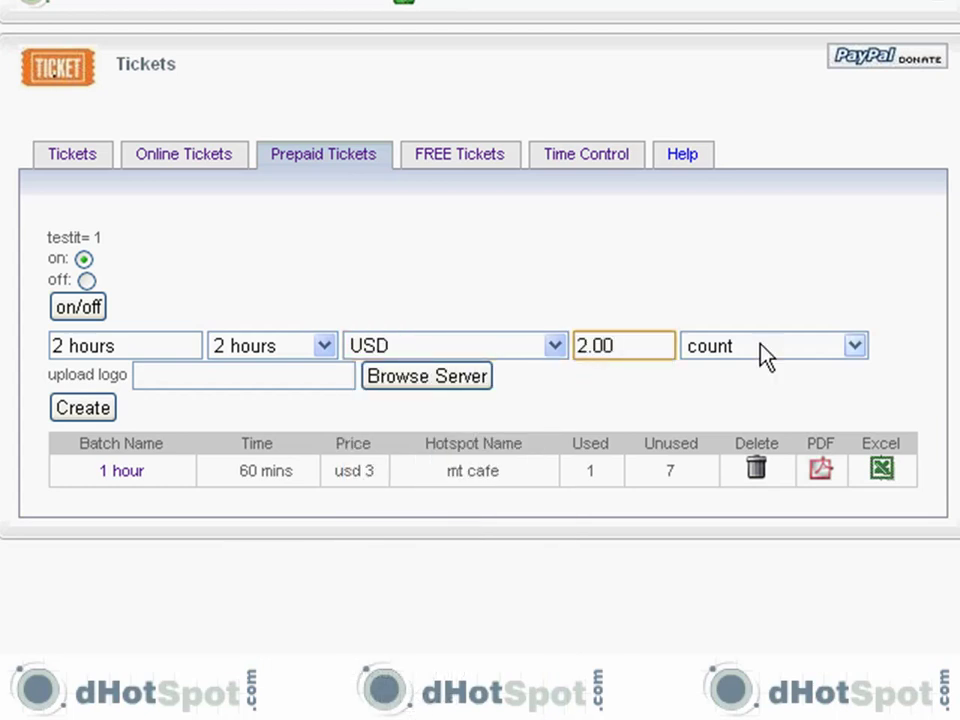
left_click(856, 345)
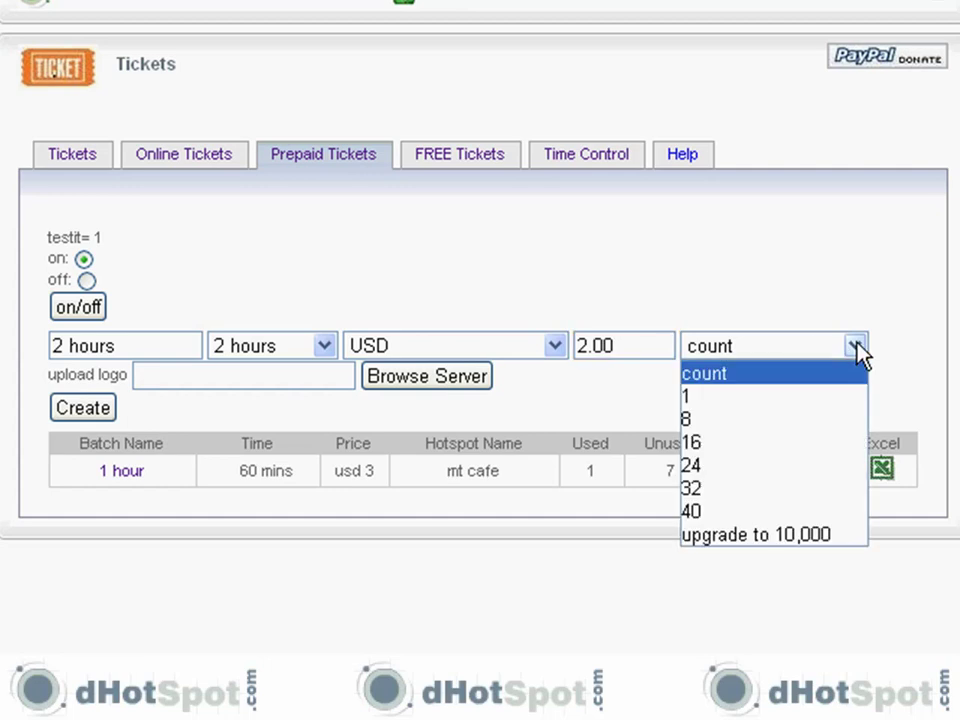
left_click(816, 417)
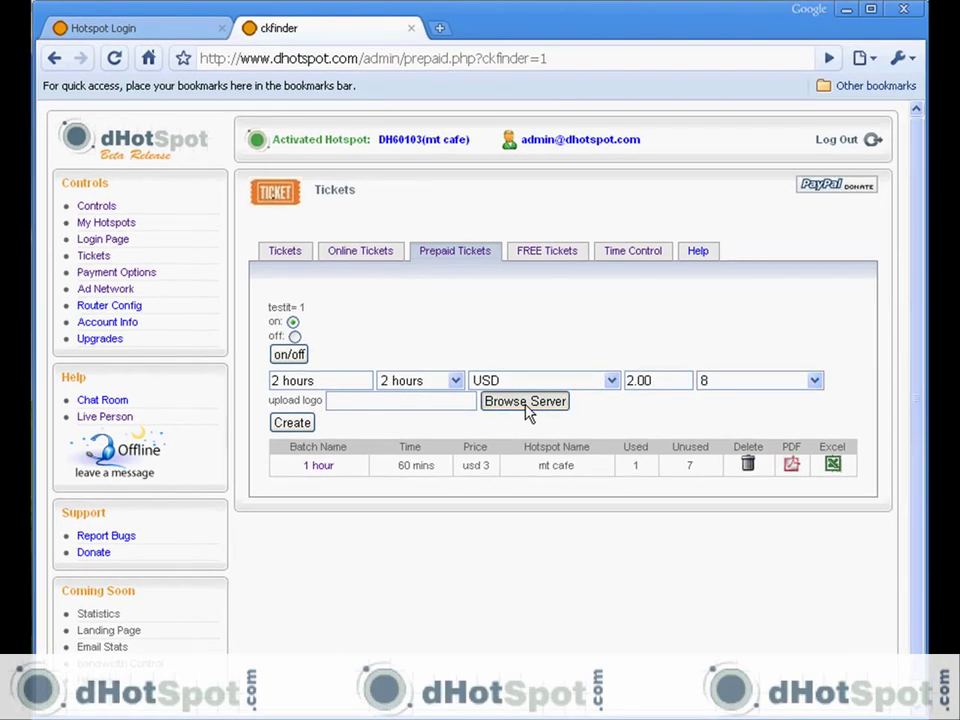
Examine the server browser's file upload for the ticket logo and close it without choosing a file
left_click(526, 405)
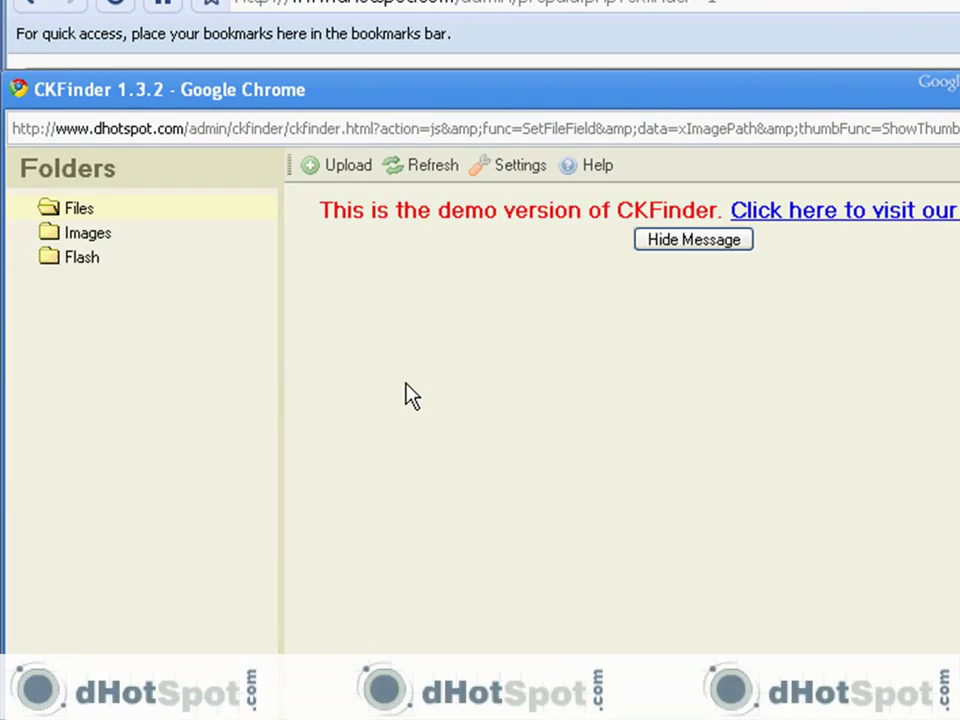
left_click(349, 178)
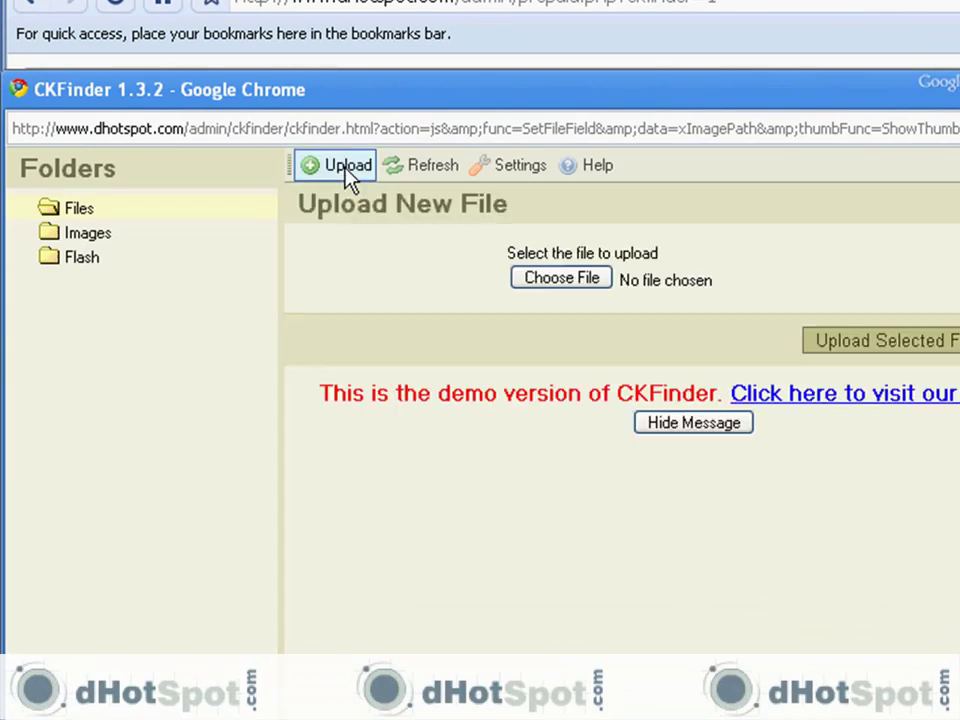
left_click(567, 279)
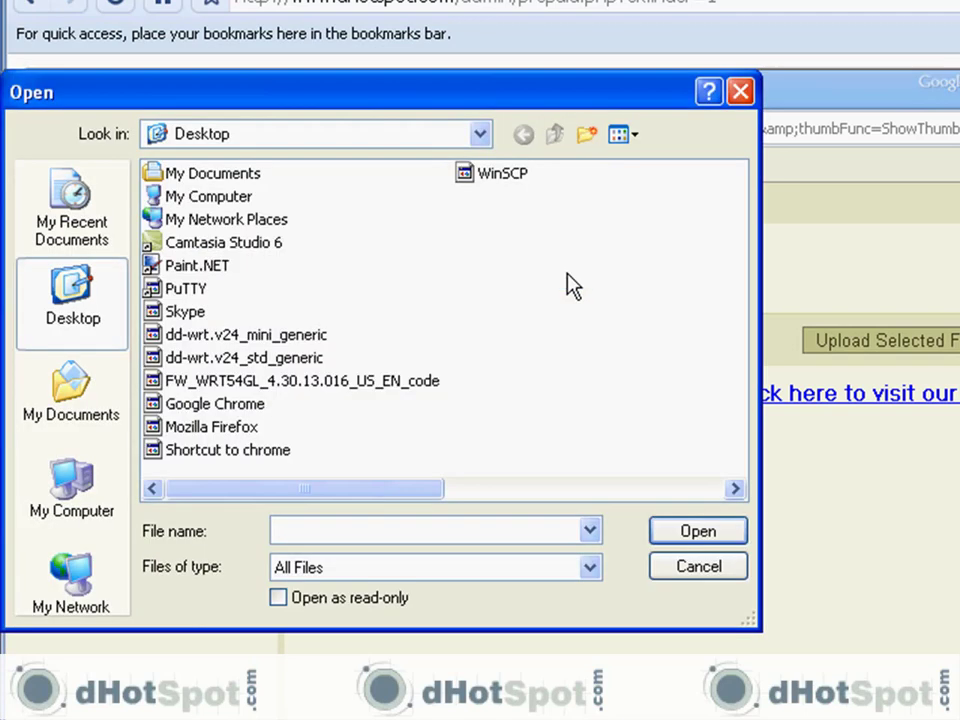
left_click(743, 92)
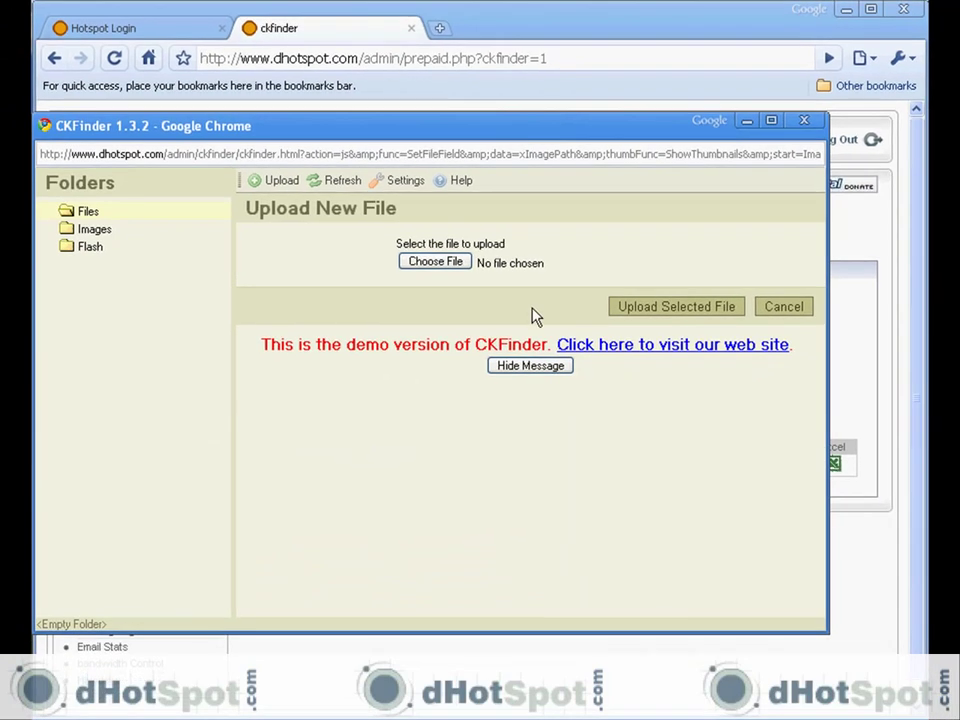
left_click(805, 121)
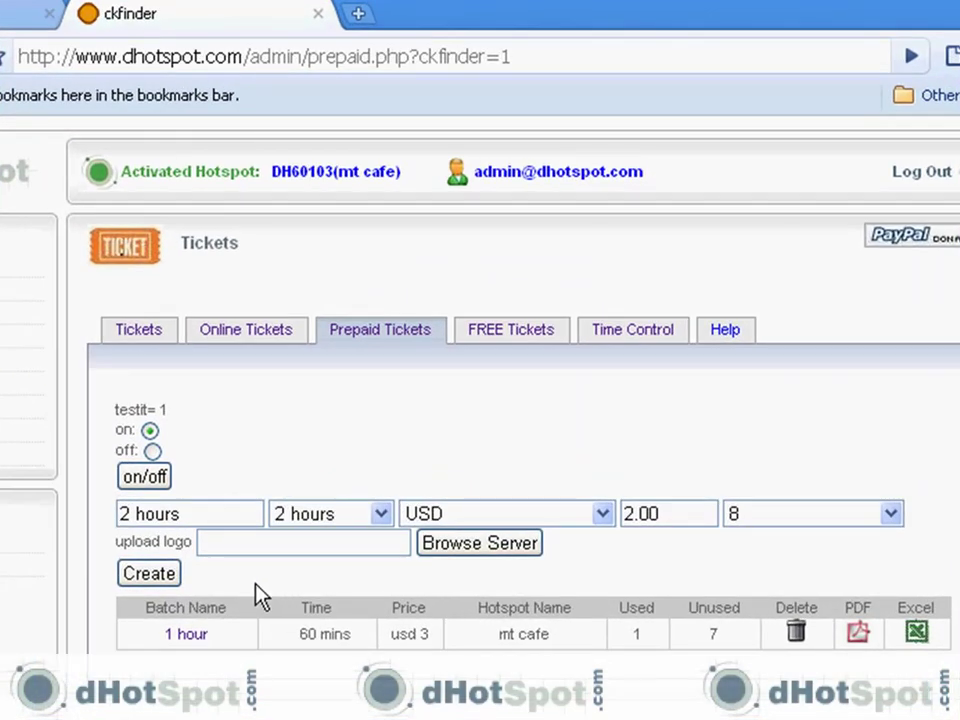
Open the PDF of the 1 hour batch's prepaid cards, review the cards and close the document
left_click(860, 640)
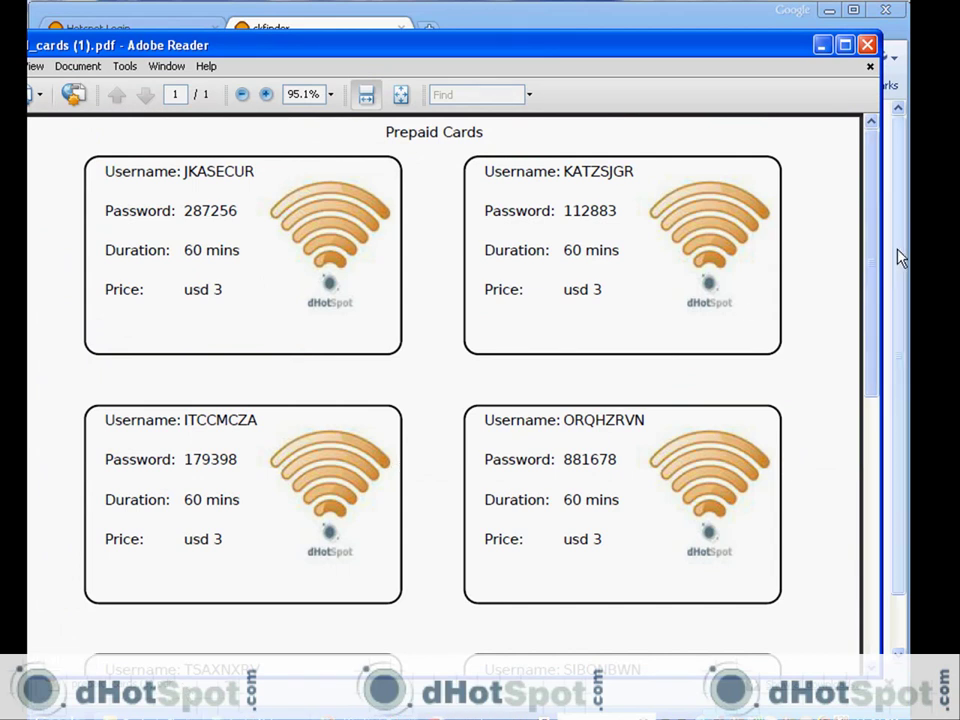
left_click_drag(872, 268, 868, 242)
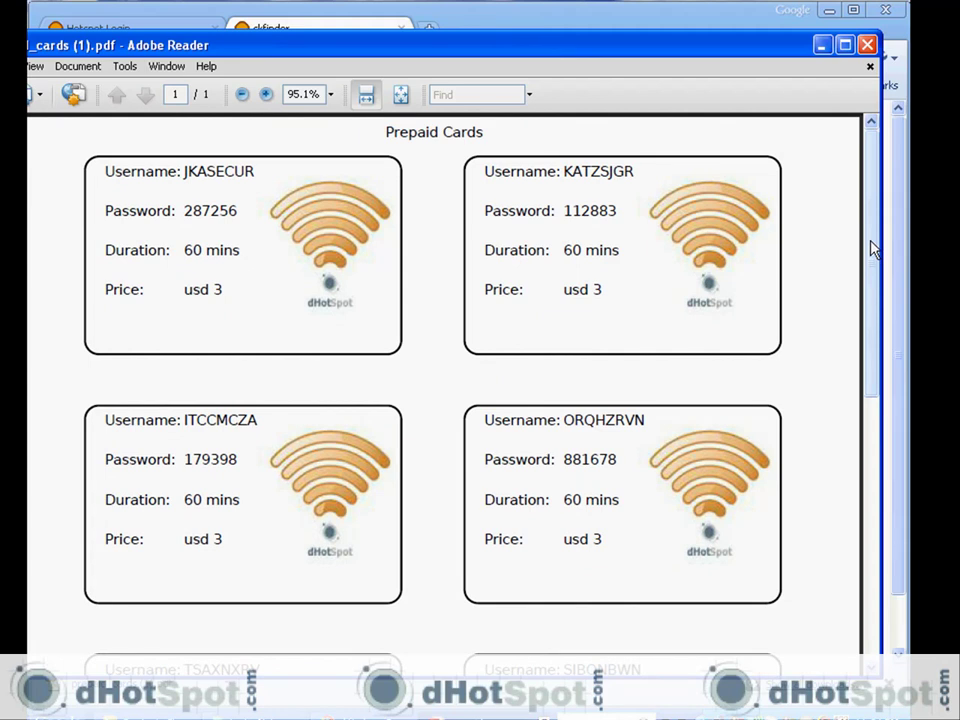
left_click(869, 46)
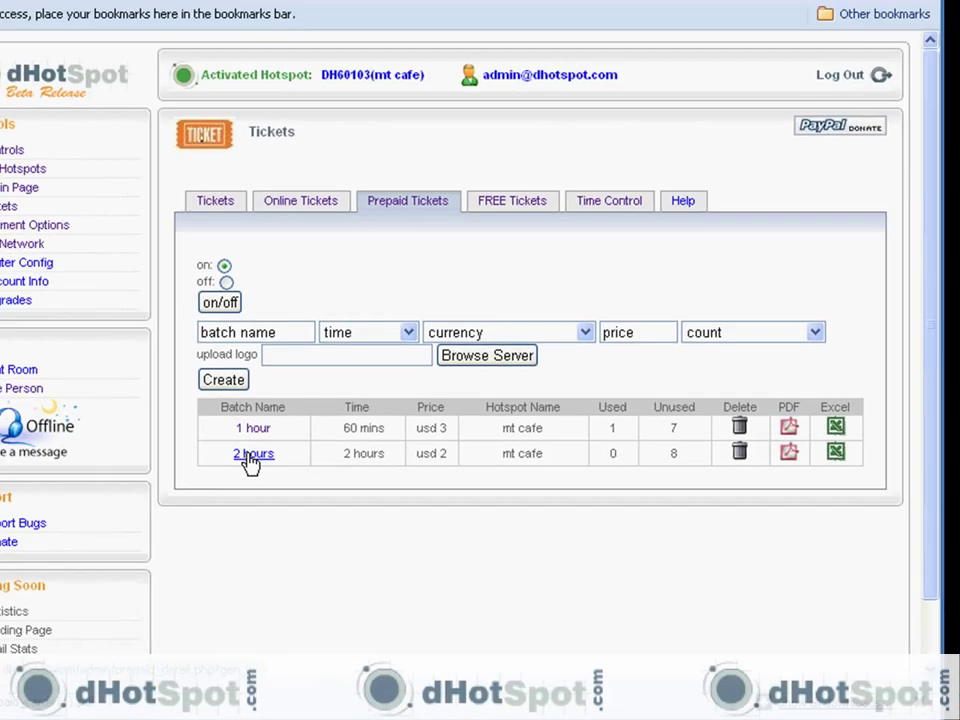
Open the ticket details of the 2 hours batch and move their window clear for reading
left_click(135, 443)
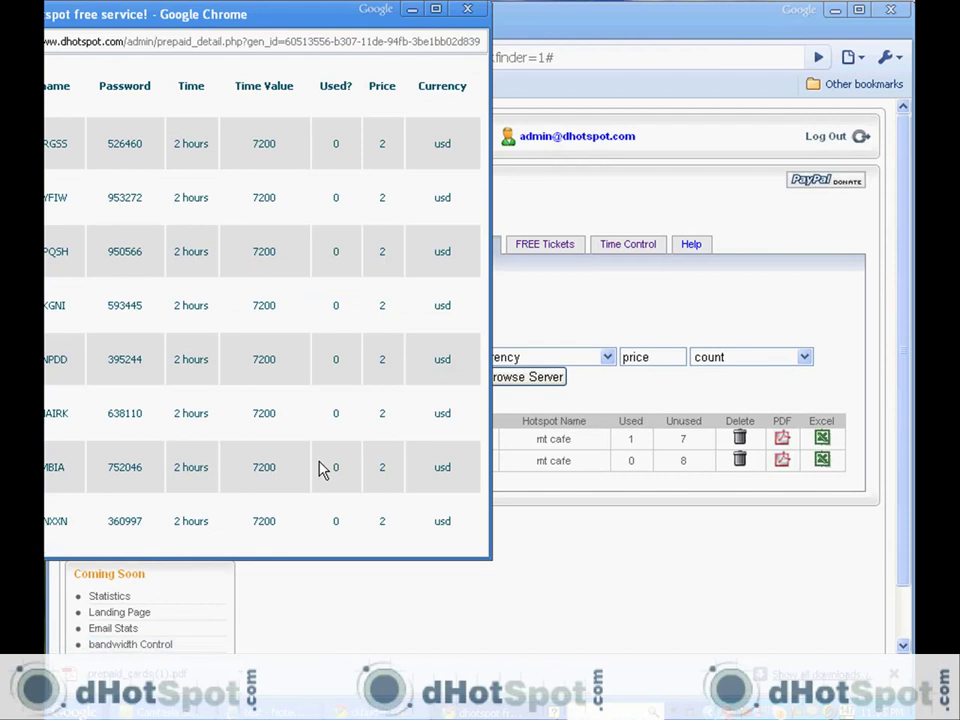
left_click_drag(274, 15, 399, 114)
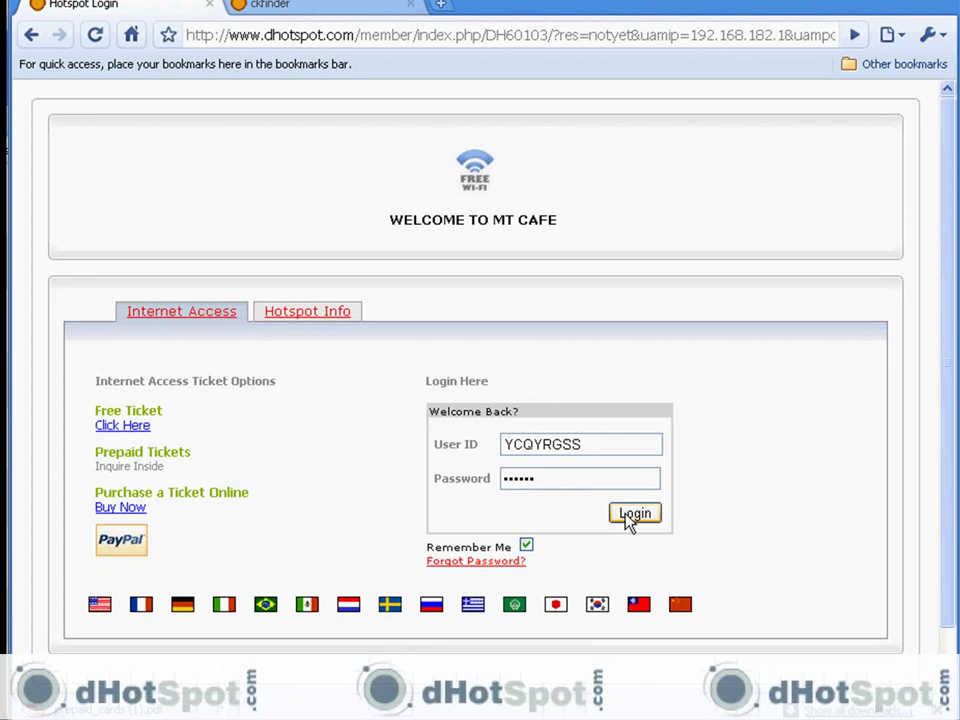
Log in and out of the hotspot with a ticket from the 2 hours batch and open the password recovery page
left_click(630, 516)
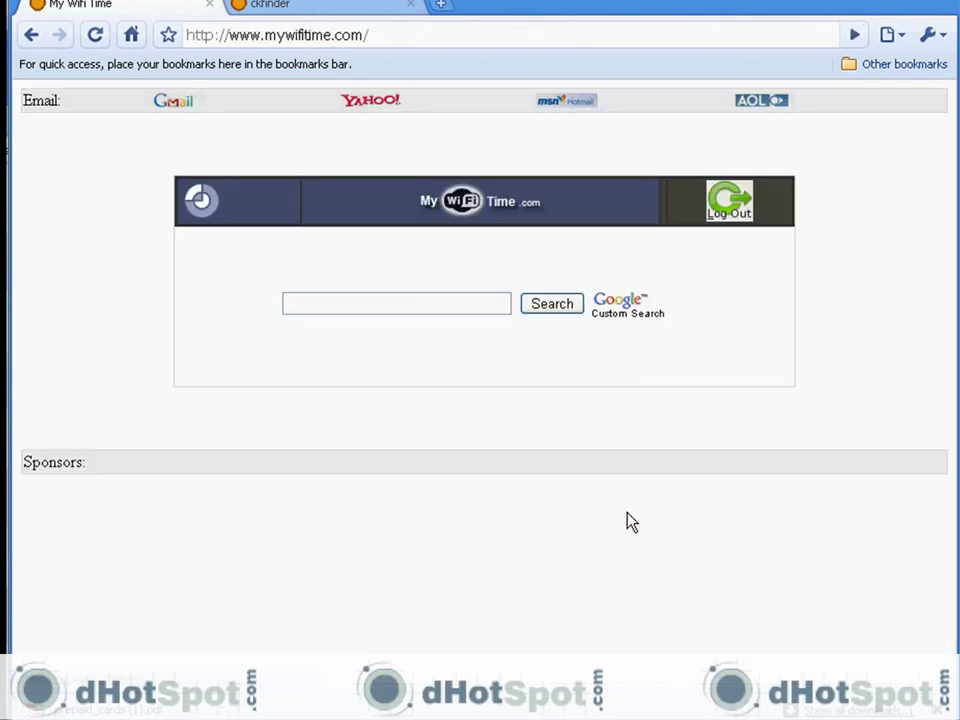
left_click(755, 213)
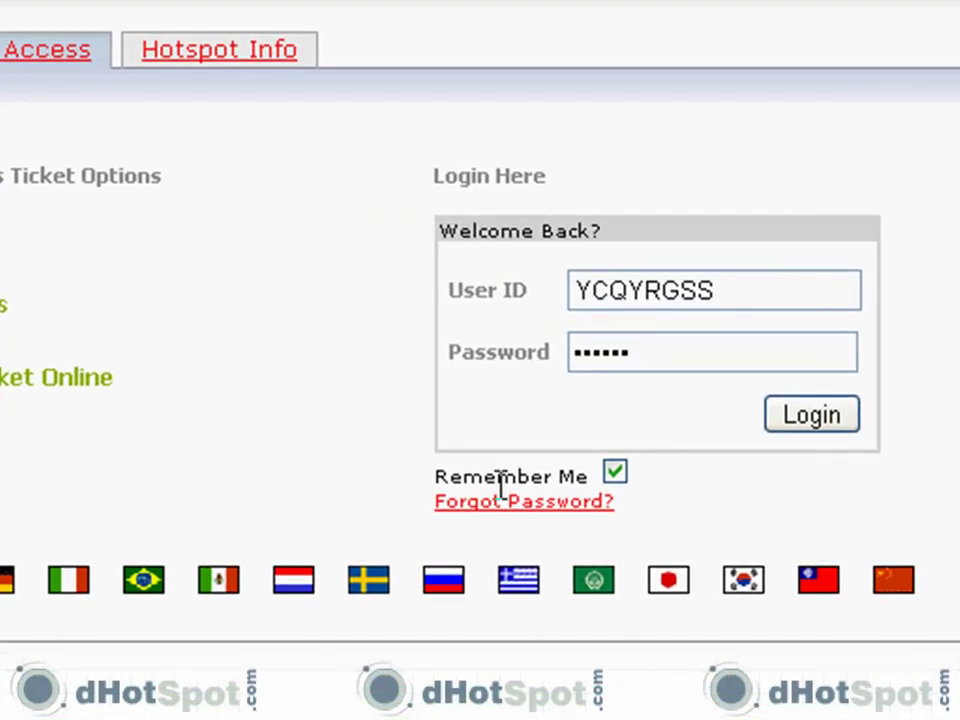
left_click(512, 501)
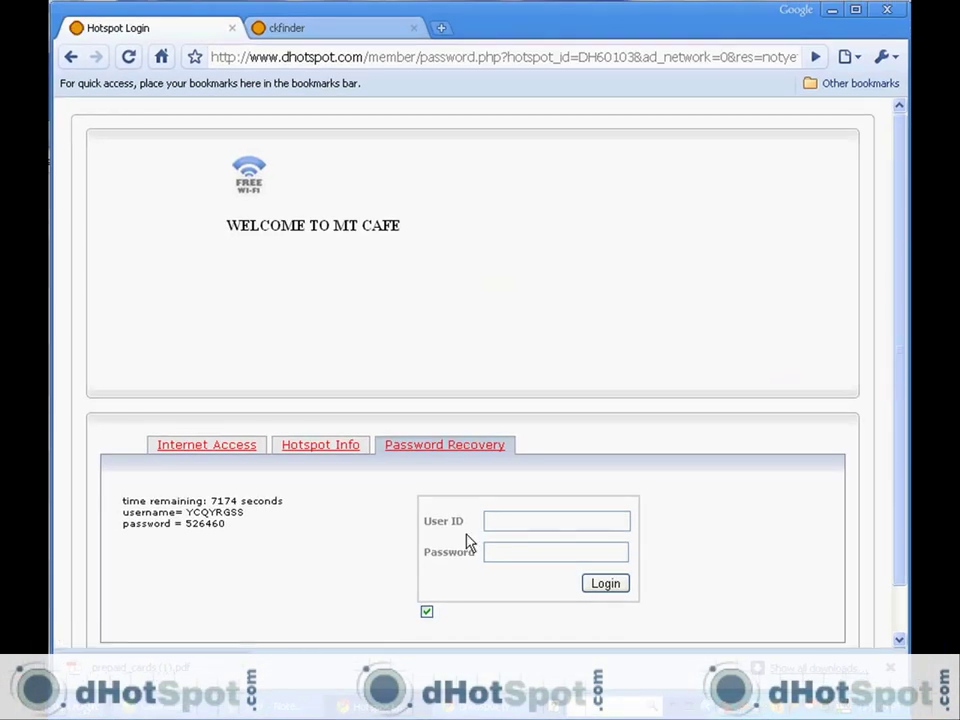